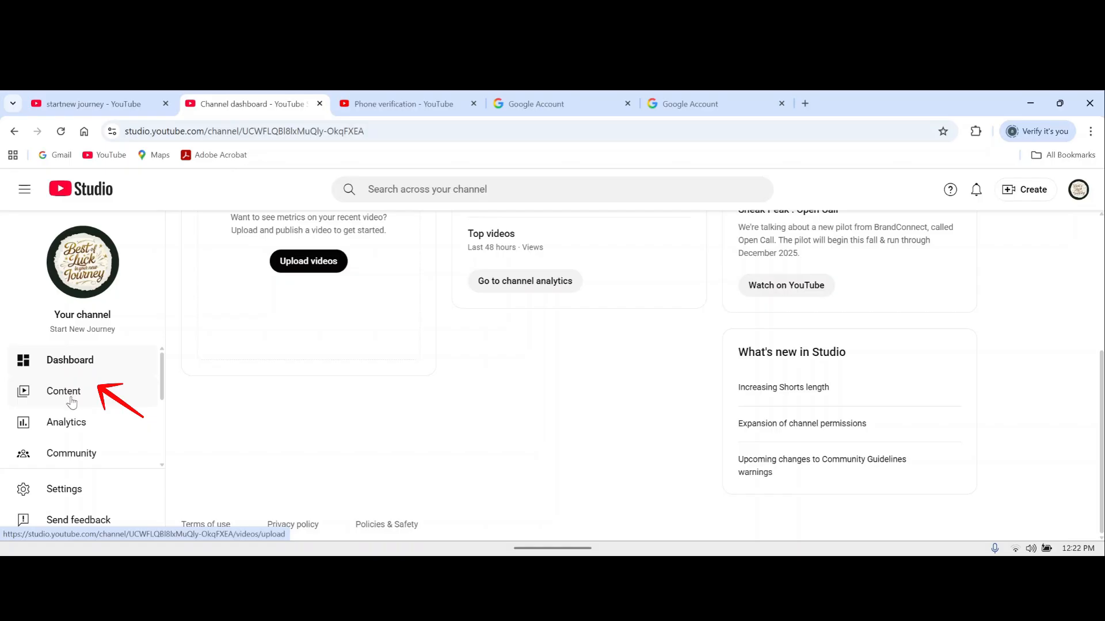
# Step: Look through the channel content sections for Inspiration, Videos, Shorts, Live and Playlists
pyautogui.click(39, 399)
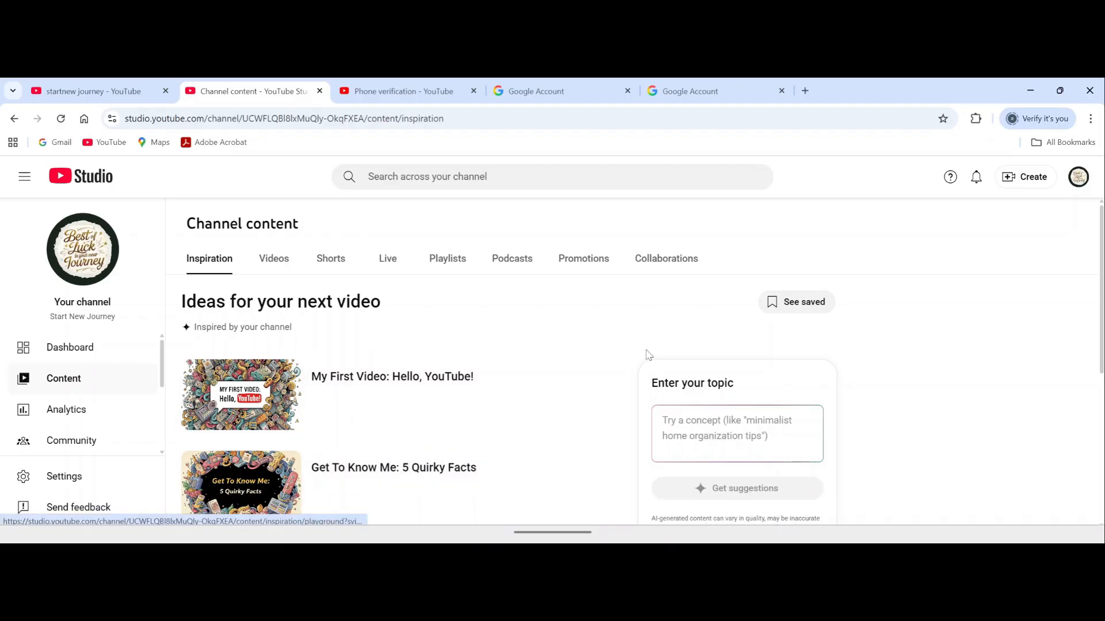
pyautogui.scroll(-2, 646, 353)
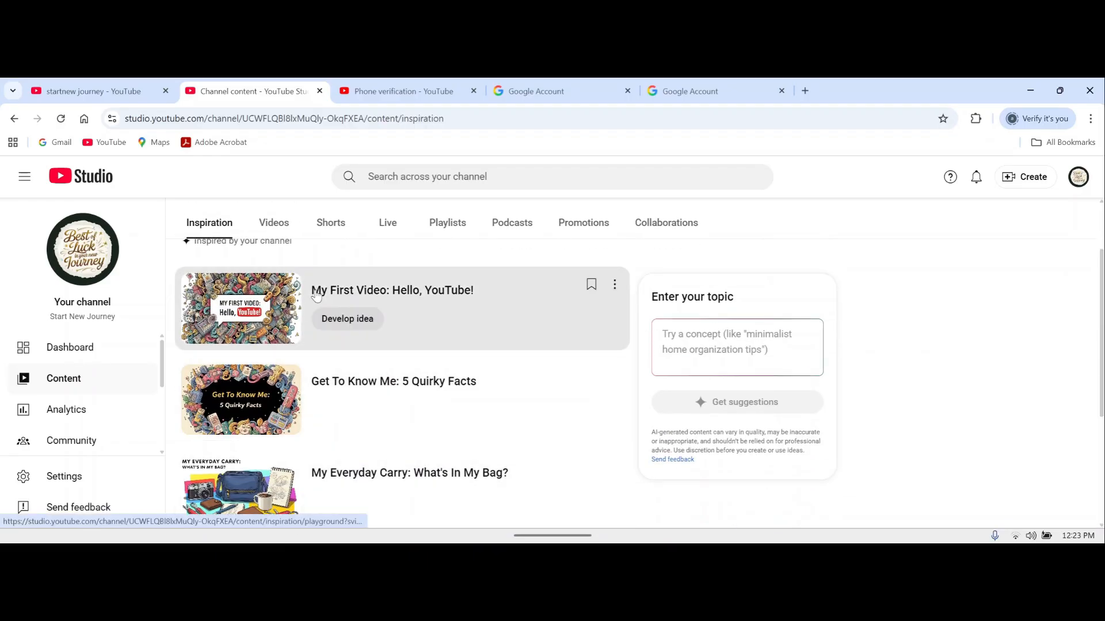
pyautogui.click(274, 223)
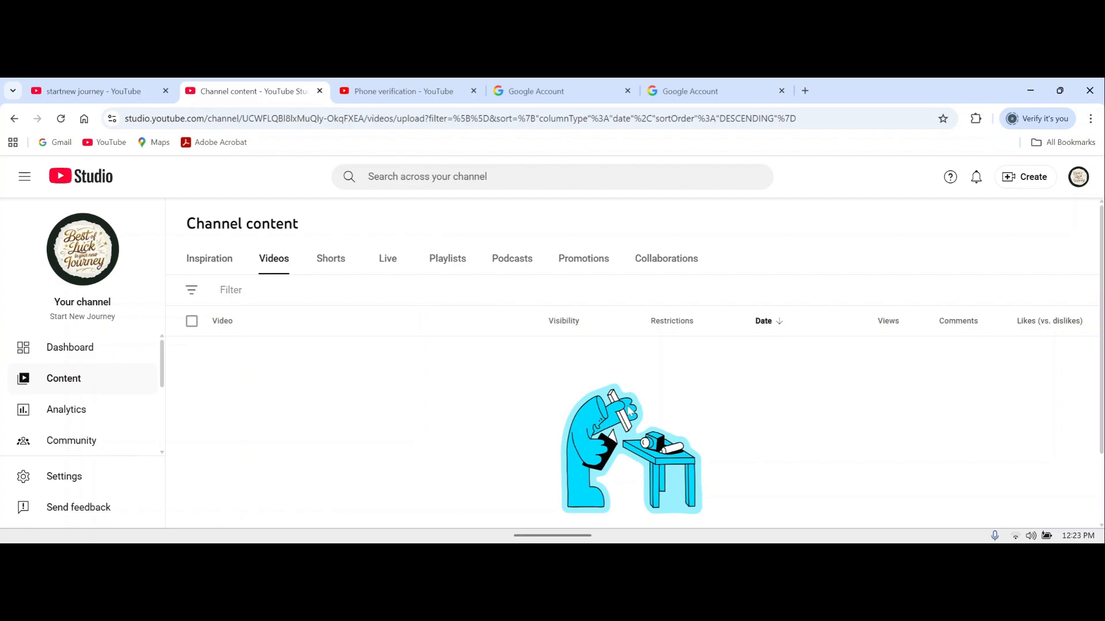
pyautogui.scroll(-1, 879, 406)
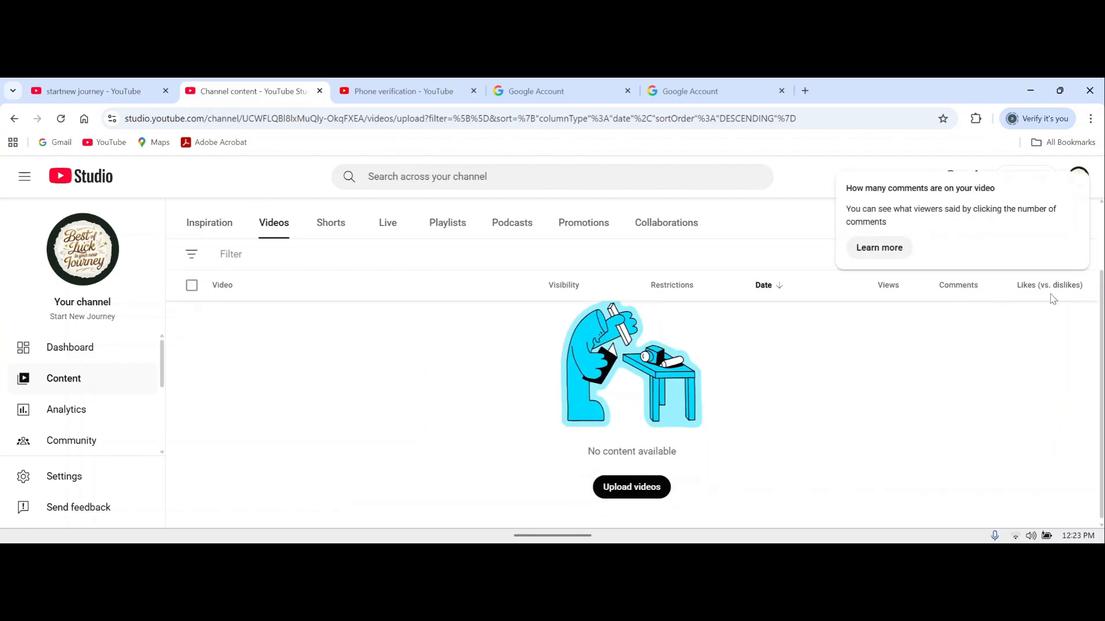
pyautogui.moveTo(775, 295)
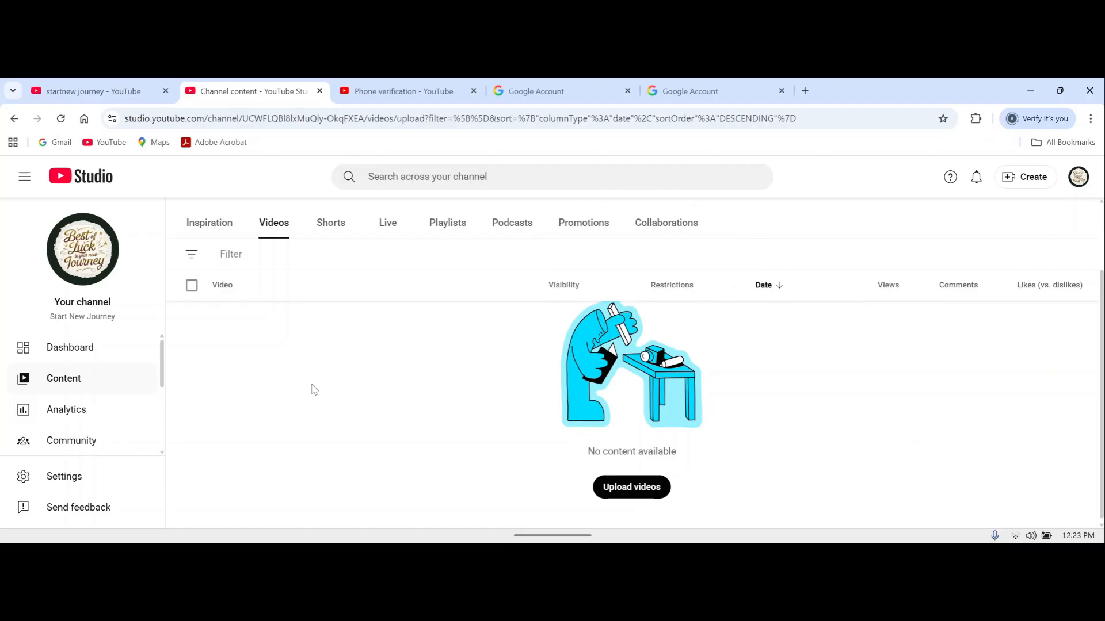
pyautogui.click(316, 224)
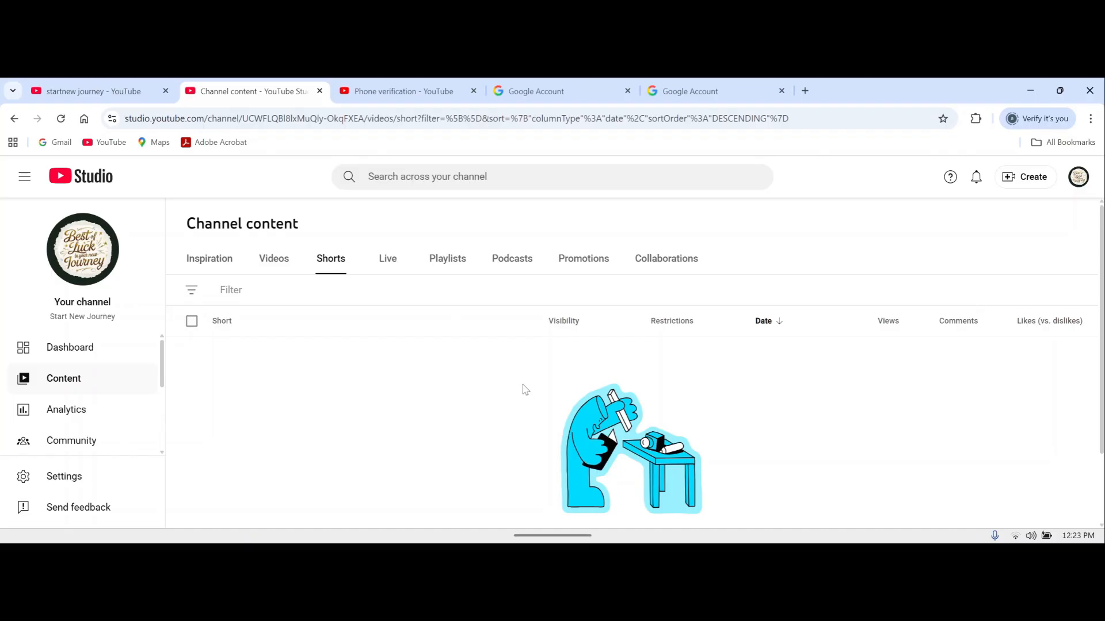
pyautogui.click(385, 263)
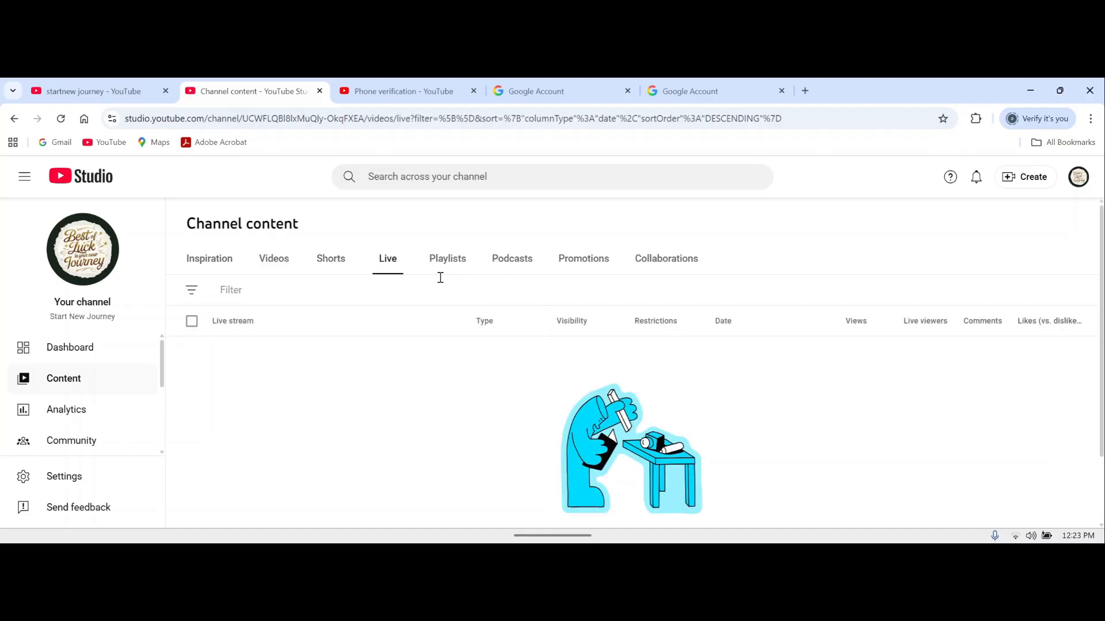
pyautogui.click(449, 258)
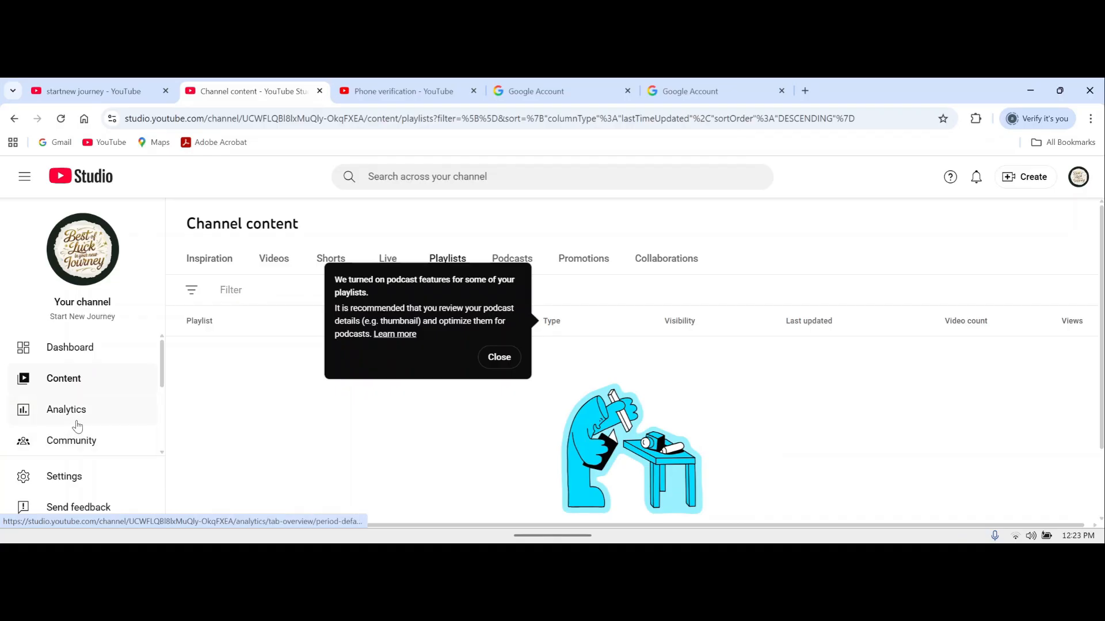
# Step: Review the channel analytics overview for views, watch time and subscribers, and open the reporting period choices
pyautogui.click(78, 425)
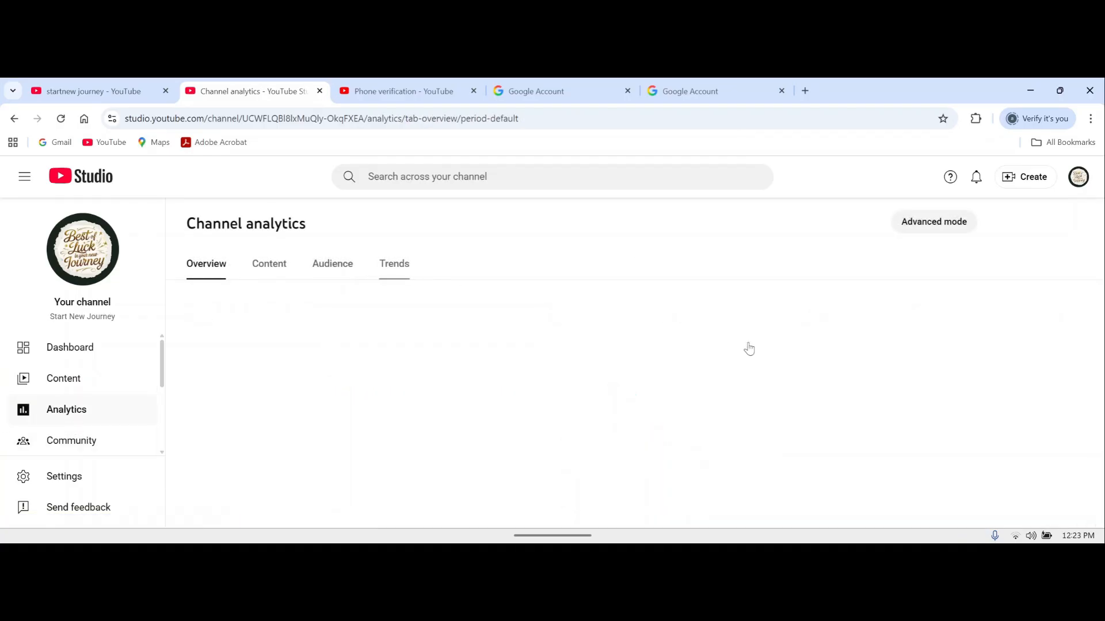
pyautogui.scroll(-2, 688, 439)
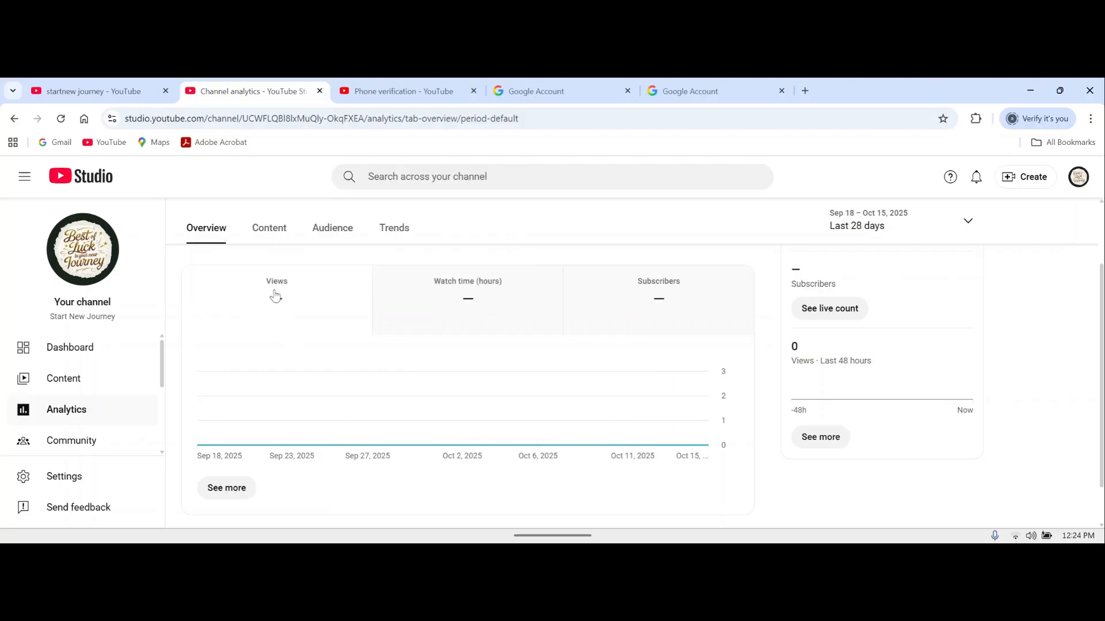
pyautogui.moveTo(534, 297)
pyautogui.click(969, 223)
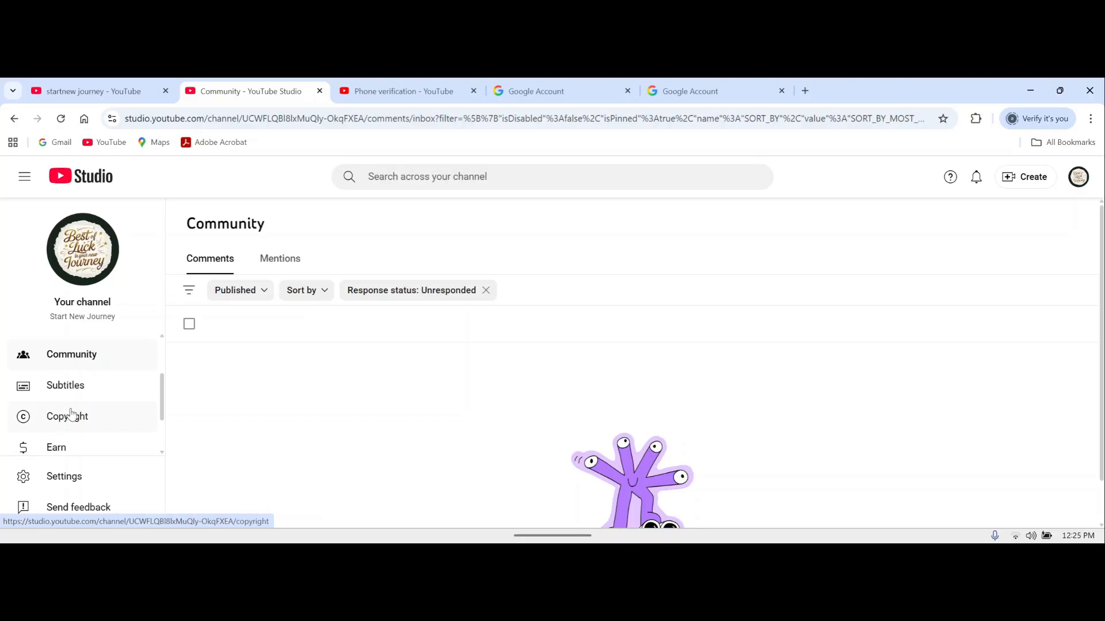
# Step: View the channel subtitles and show only the published ones
pyautogui.click(68, 386)
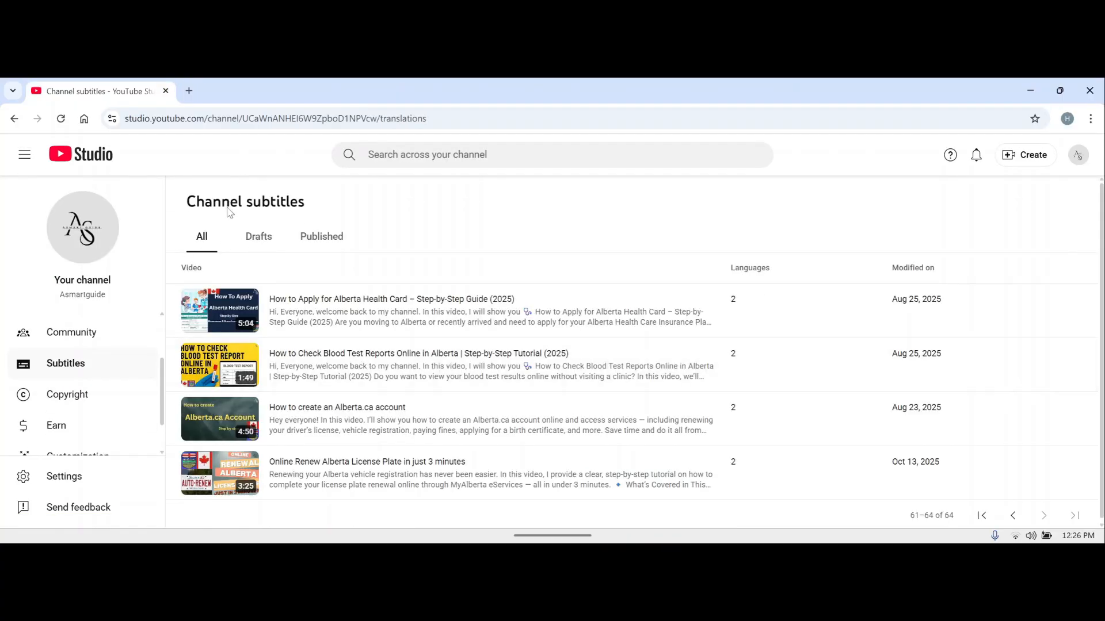
pyautogui.click(323, 237)
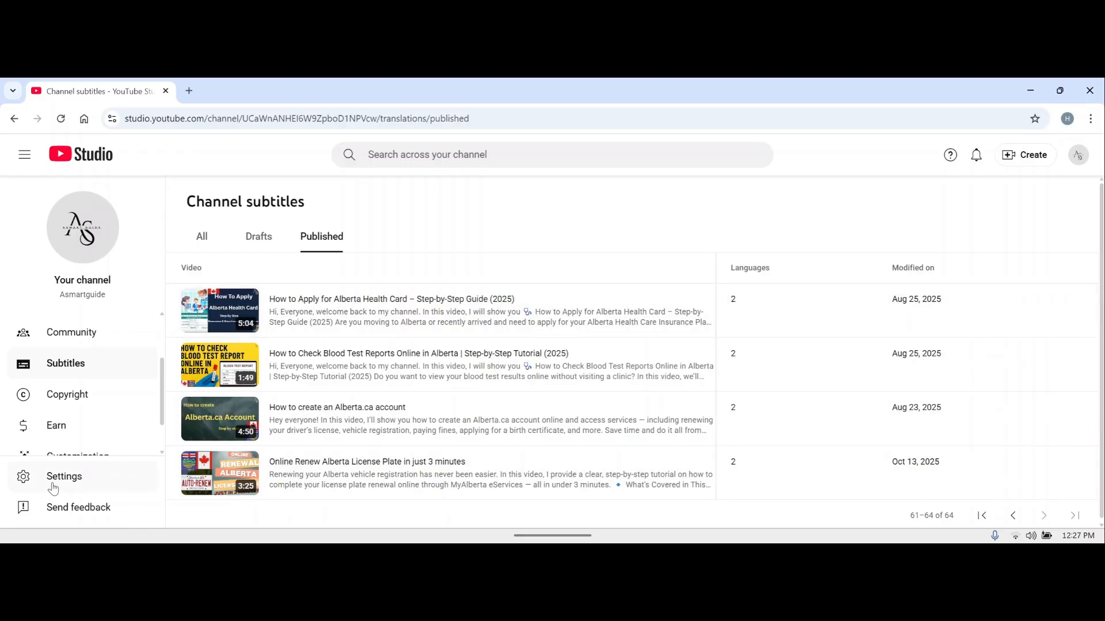
# Step: View the channel customization page and browse the music tracks in the audio library
pyautogui.scroll(-1, 75, 438)
pyautogui.click(73, 410)
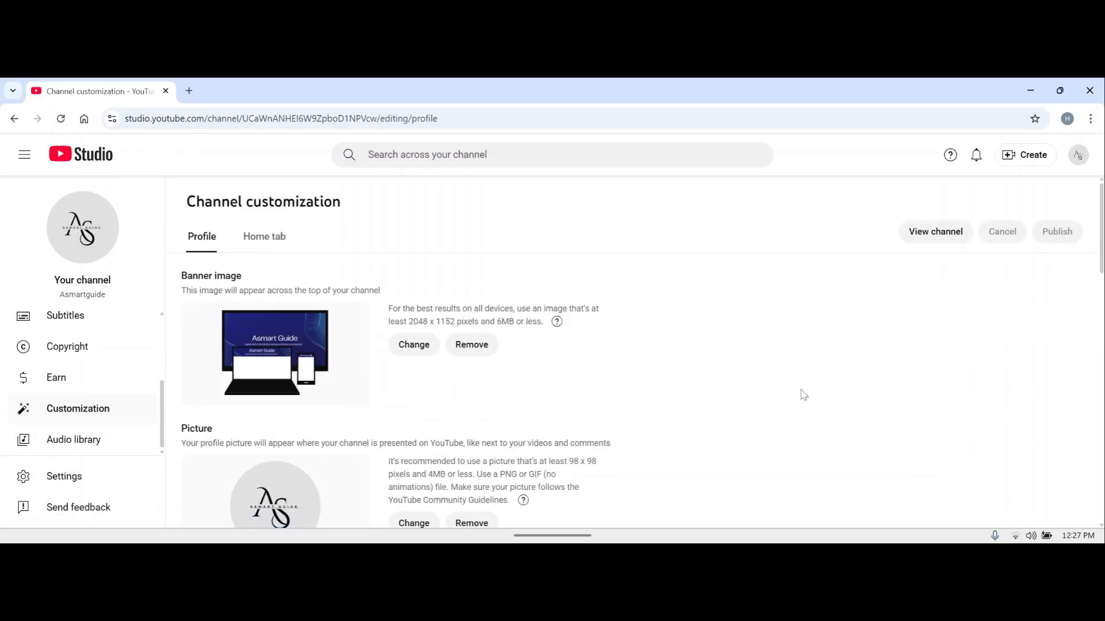
pyautogui.click(96, 447)
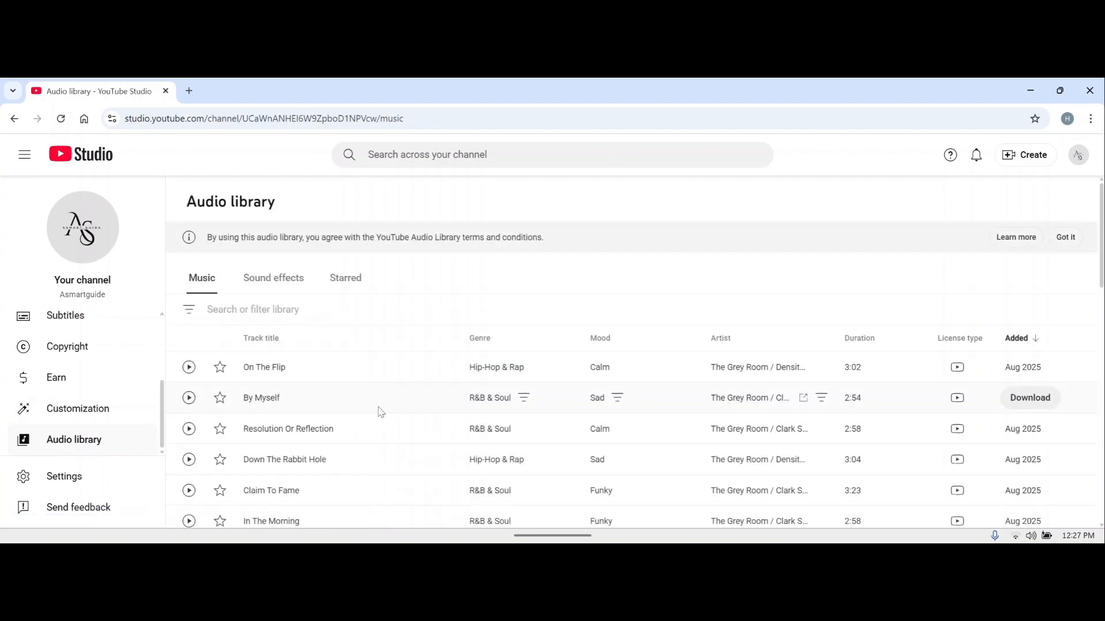
pyautogui.scroll(-2, 374, 301)
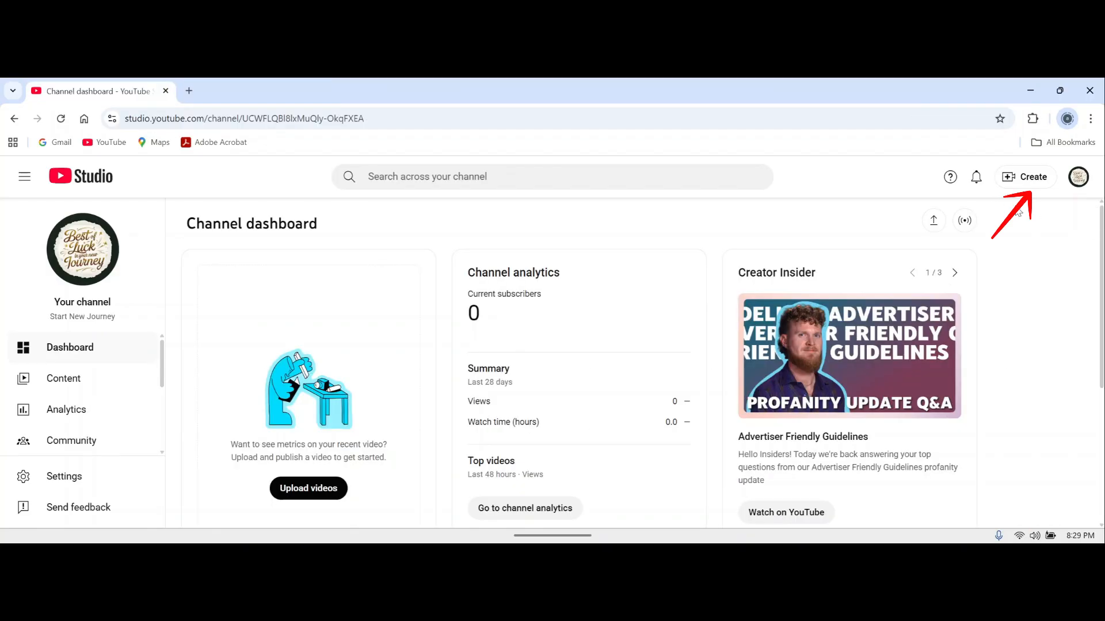
# Step: Start a new video upload using the file "upload youtube" from the Desktop folder
pyautogui.click(1028, 178)
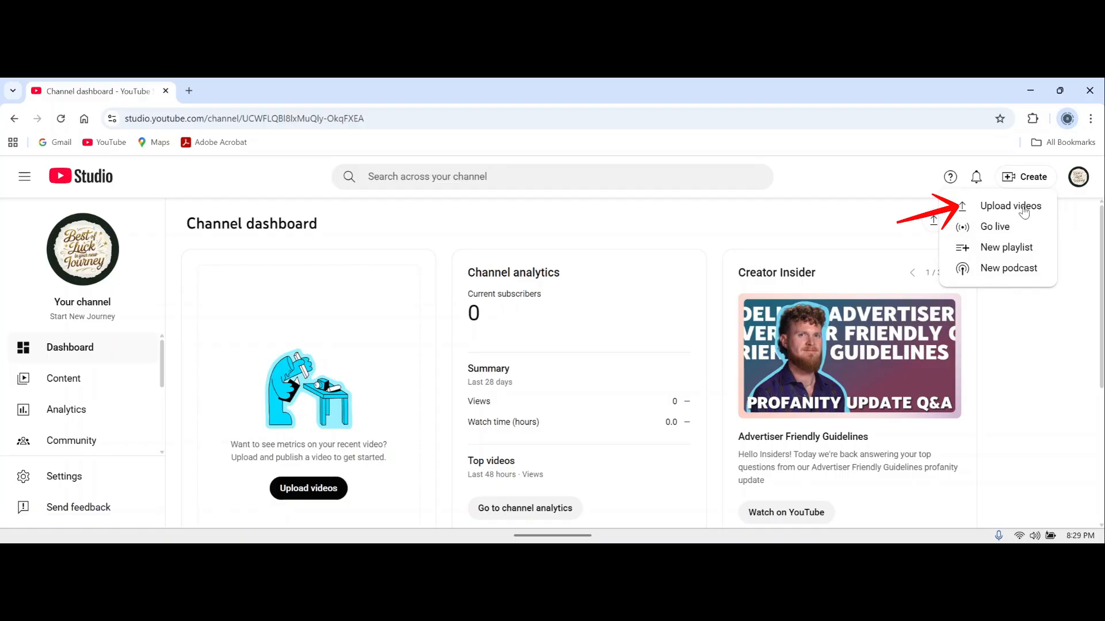
pyautogui.click(1023, 209)
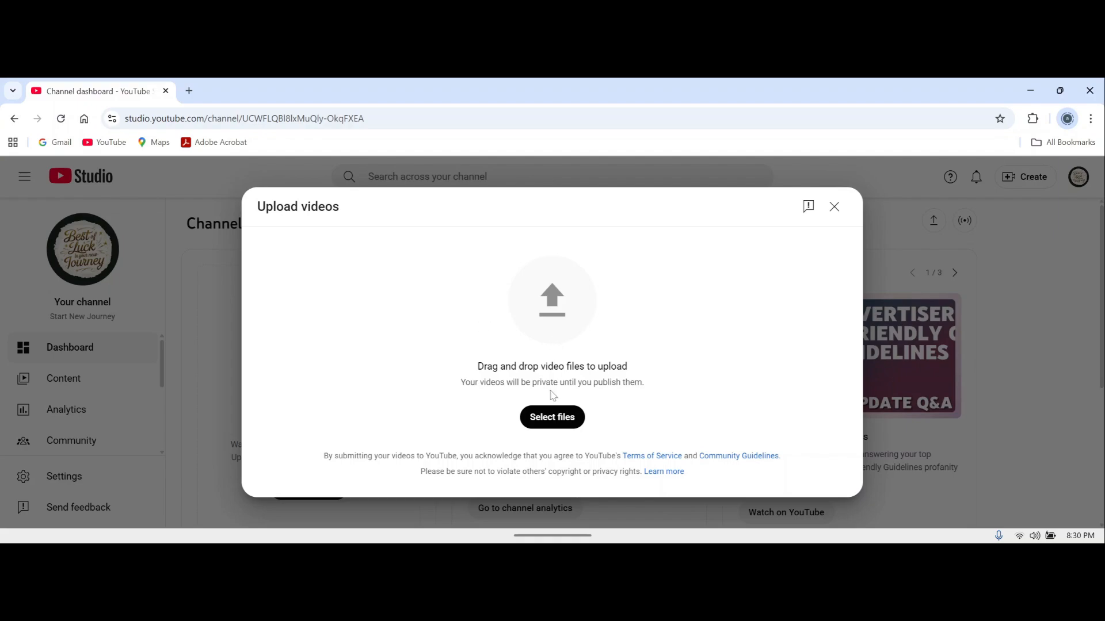
pyautogui.click(558, 424)
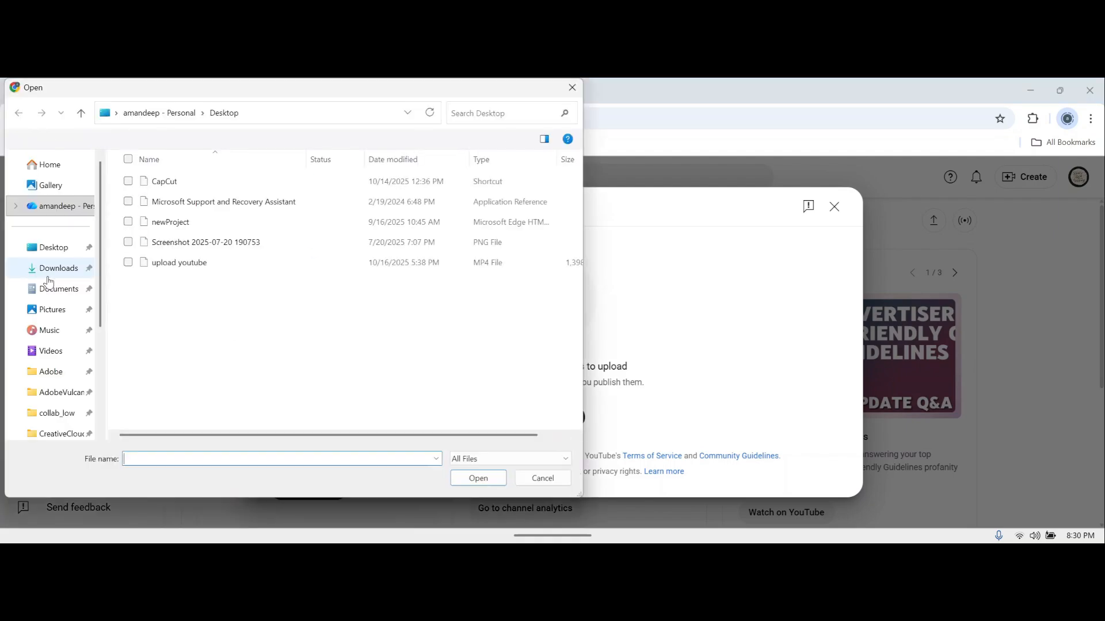
pyautogui.click(163, 271)
pyautogui.click(485, 480)
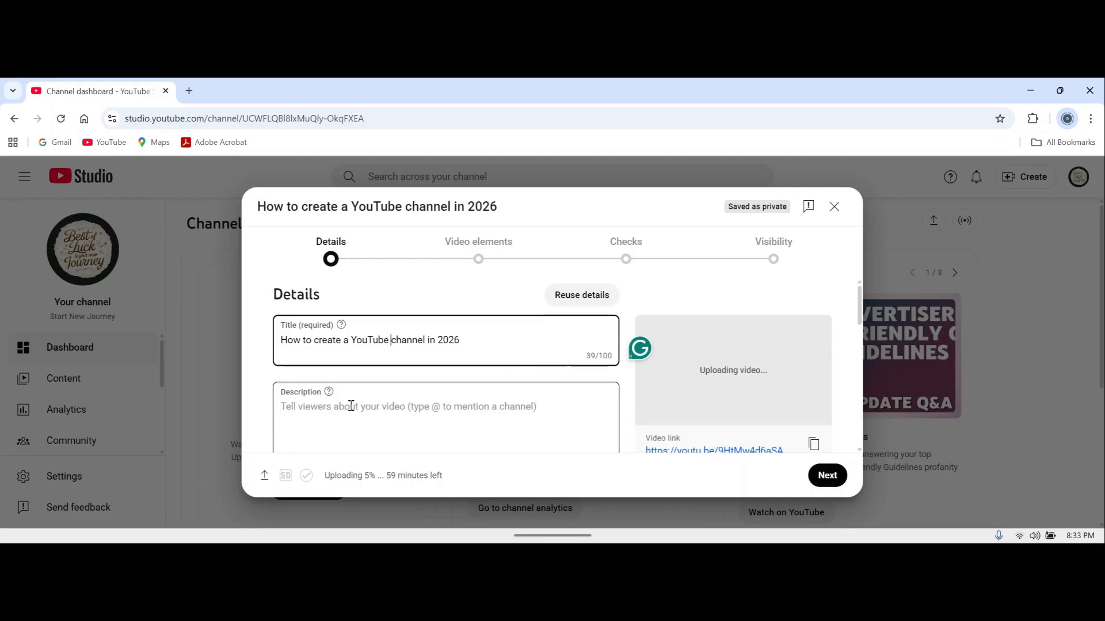
# Step: Create a new playlist titled "food" from the playlist setting in the video's details
pyautogui.scroll(-2, 284, 325)
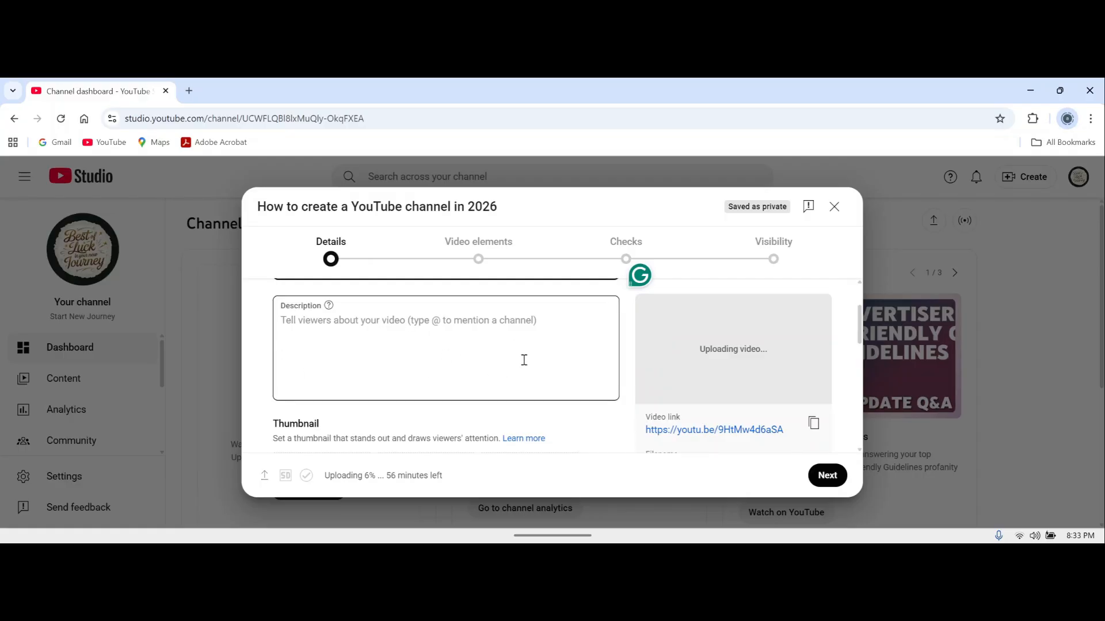
pyautogui.scroll(-2, 522, 362)
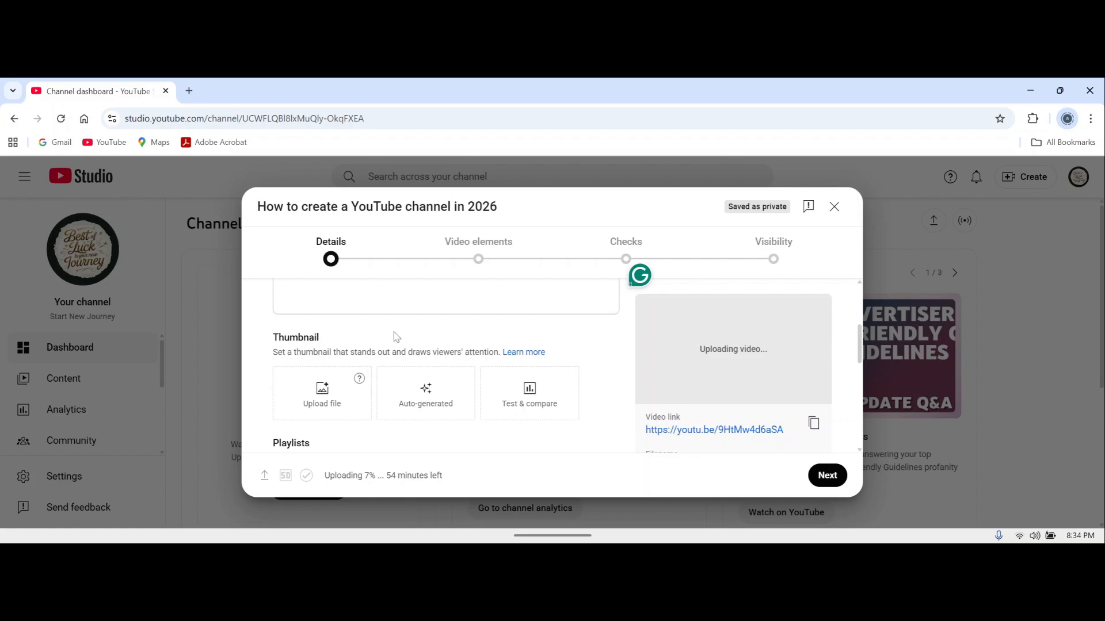
pyautogui.scroll(-3, 498, 410)
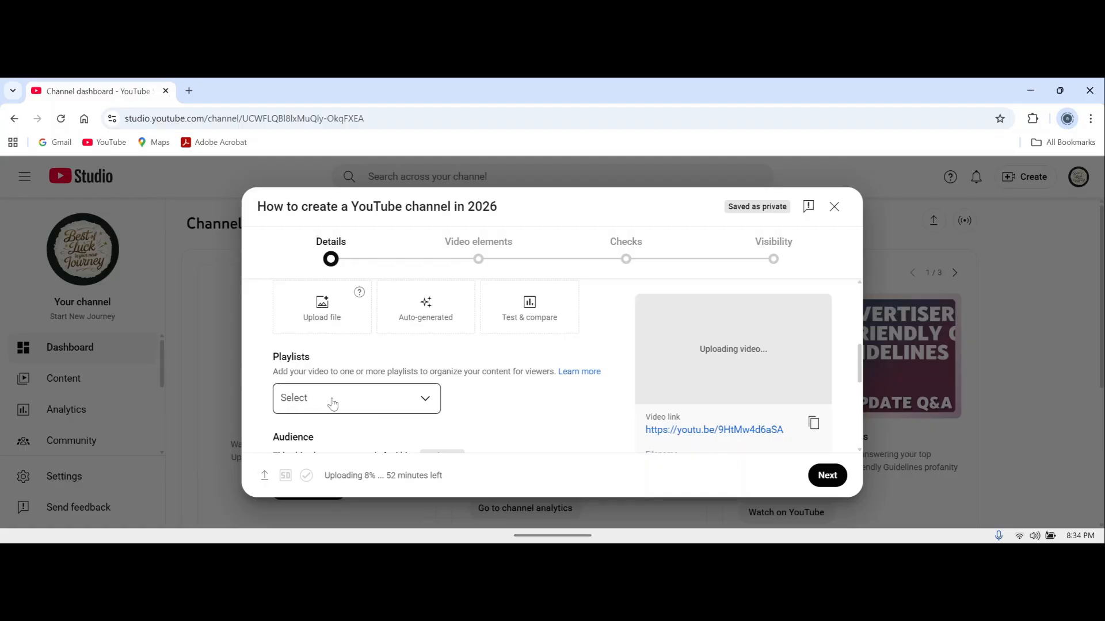
pyautogui.click(397, 410)
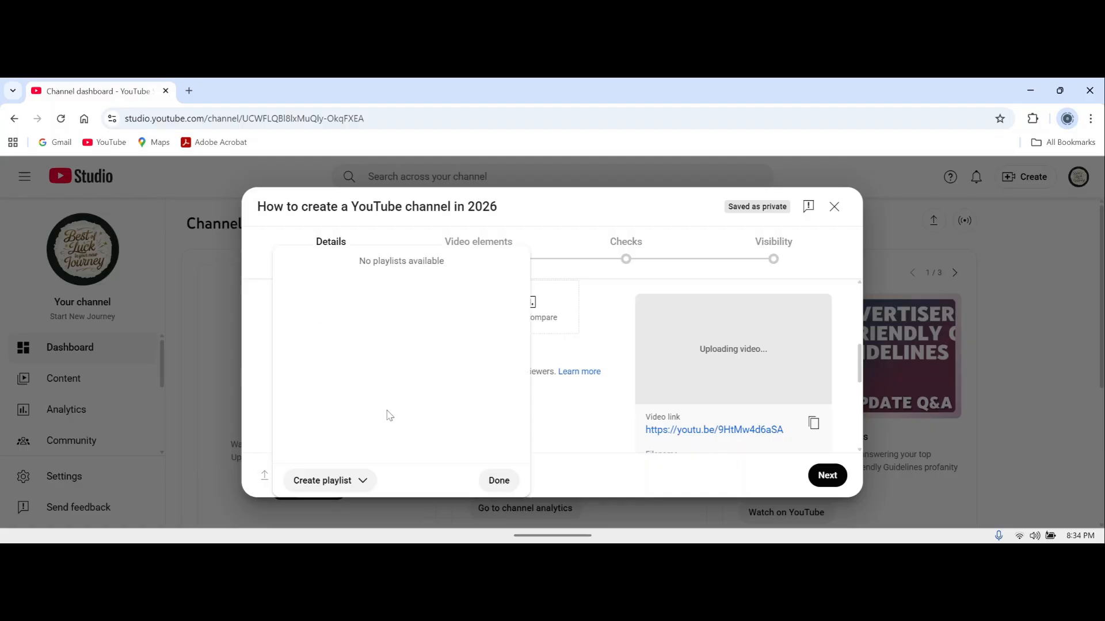
pyautogui.click(363, 483)
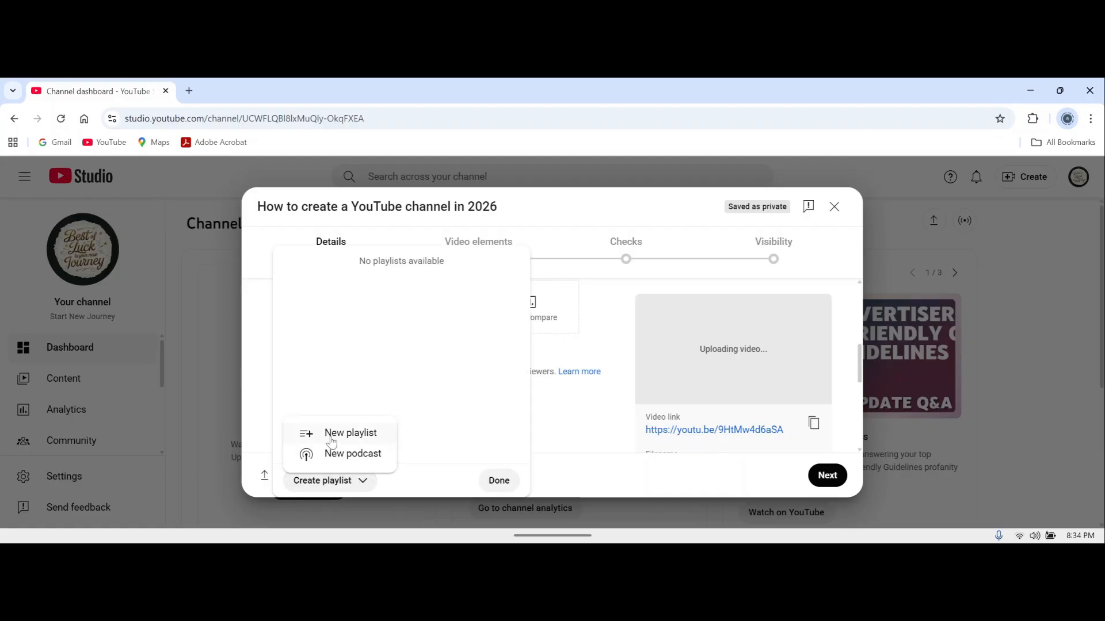
pyautogui.click(350, 434)
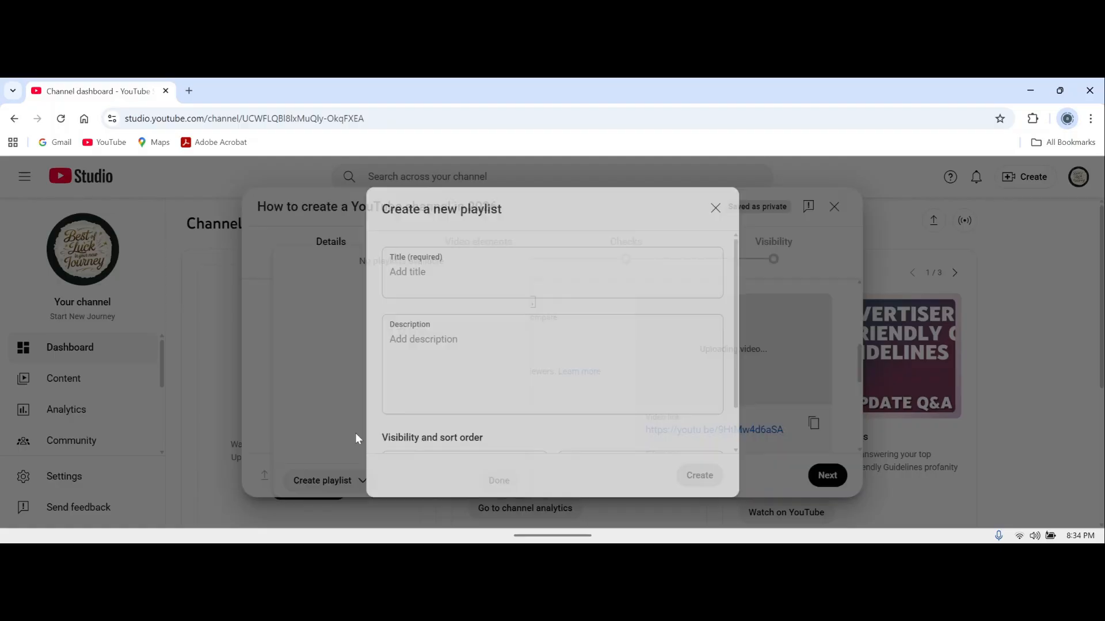
pyautogui.write('food')
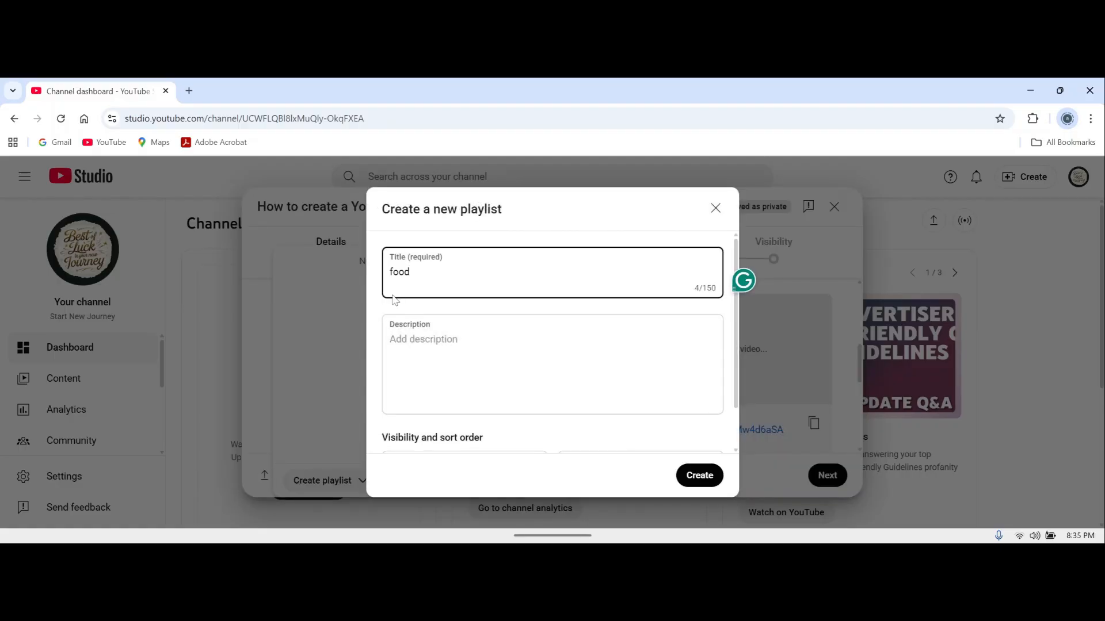
pyautogui.click(700, 477)
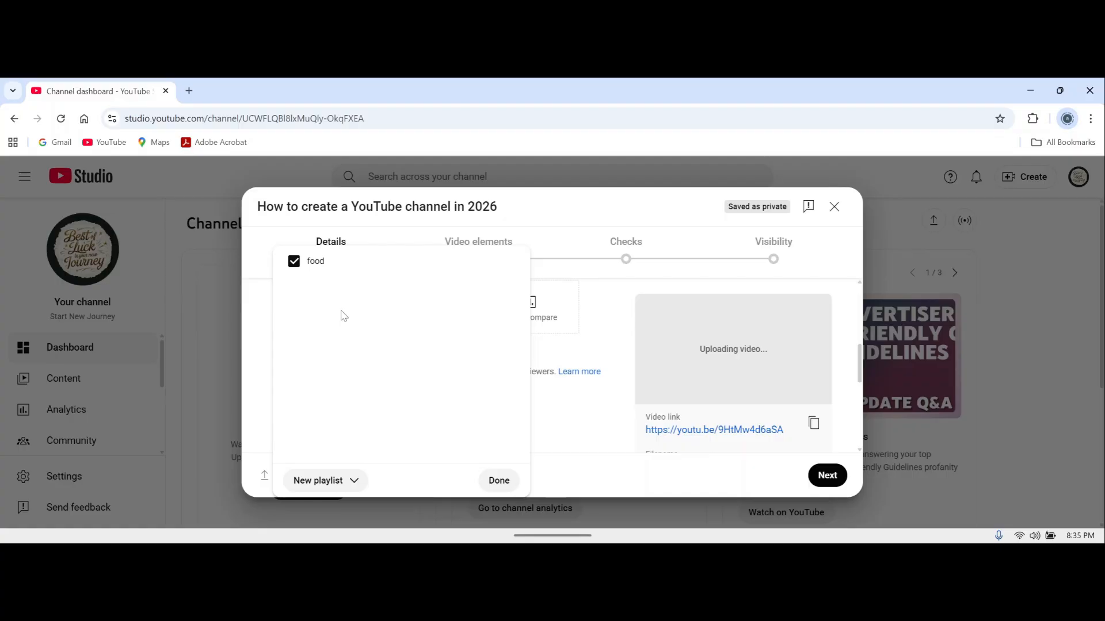
# Step: Create a second playlist titled "shopping" for the video
pyautogui.click(350, 490)
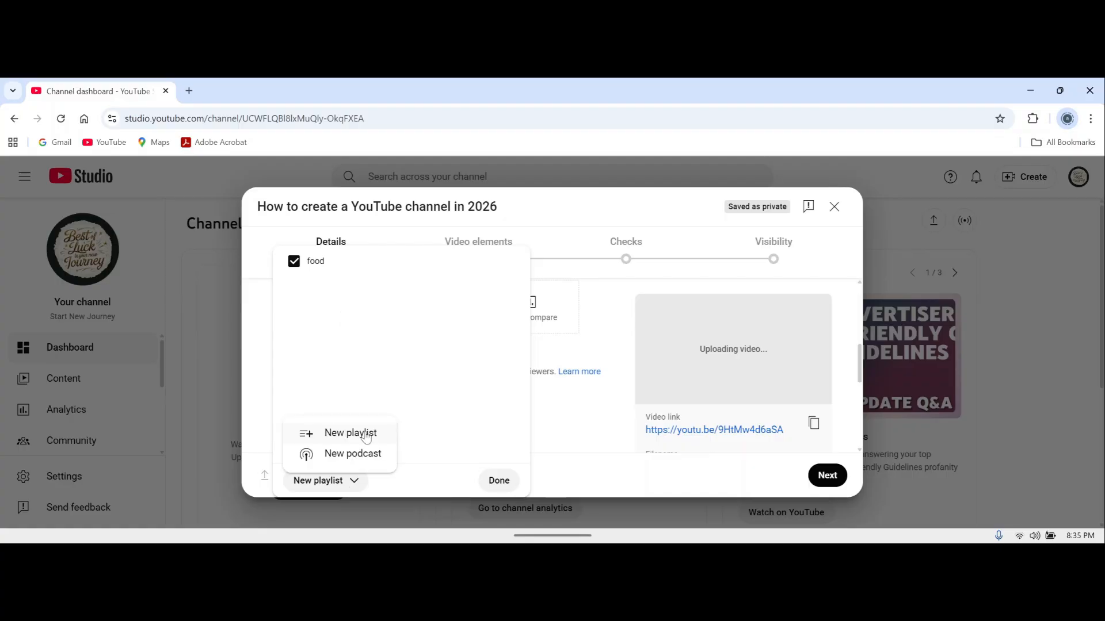
pyautogui.click(366, 435)
pyautogui.write('shopping')
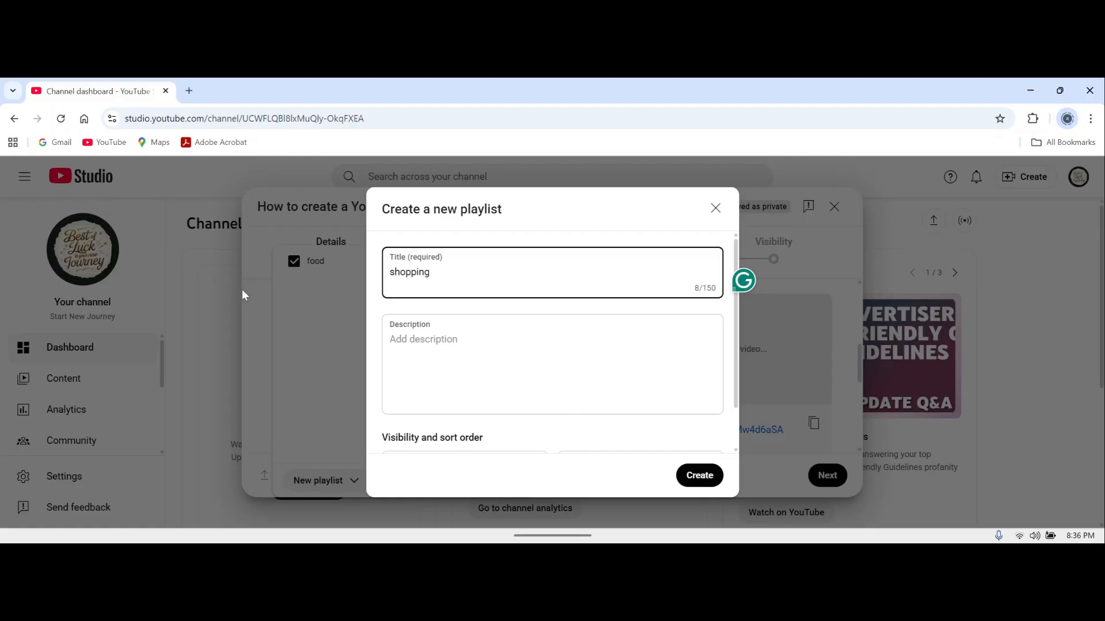
pyautogui.click(700, 477)
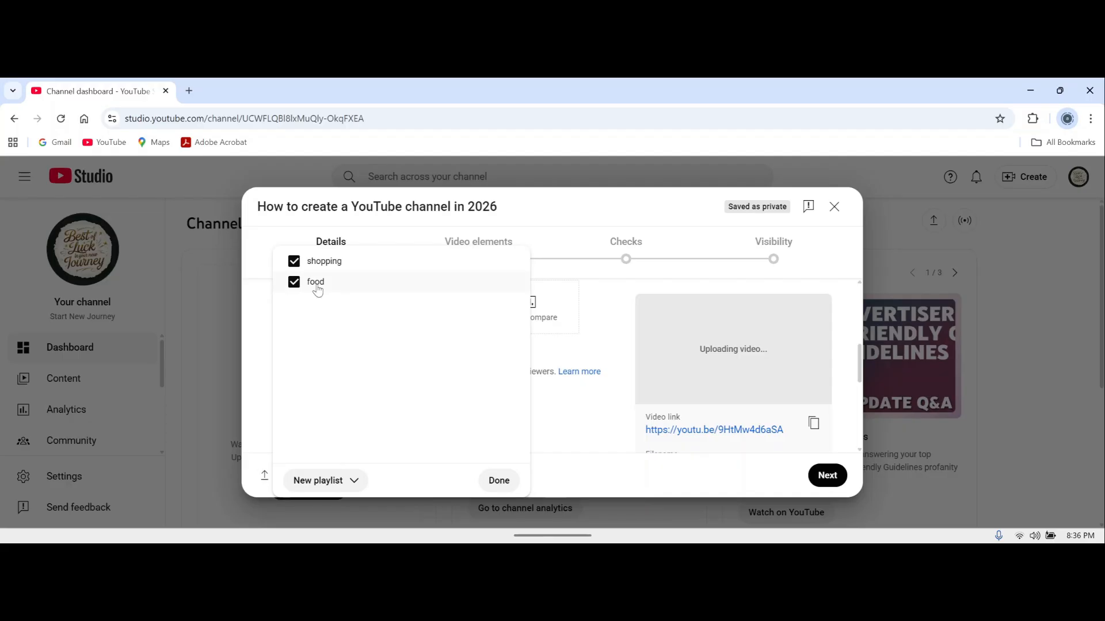
# Step: Deselect the "shopping" and "food" playlists for this video and close the playlist selection
pyautogui.click(294, 261)
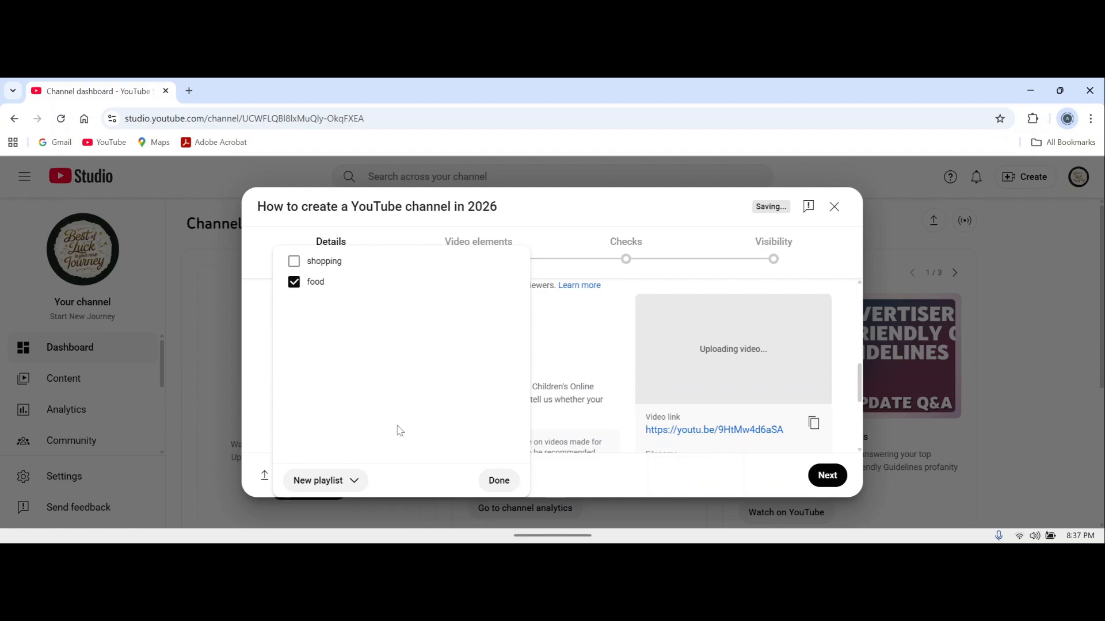
pyautogui.click(294, 282)
pyautogui.click(499, 480)
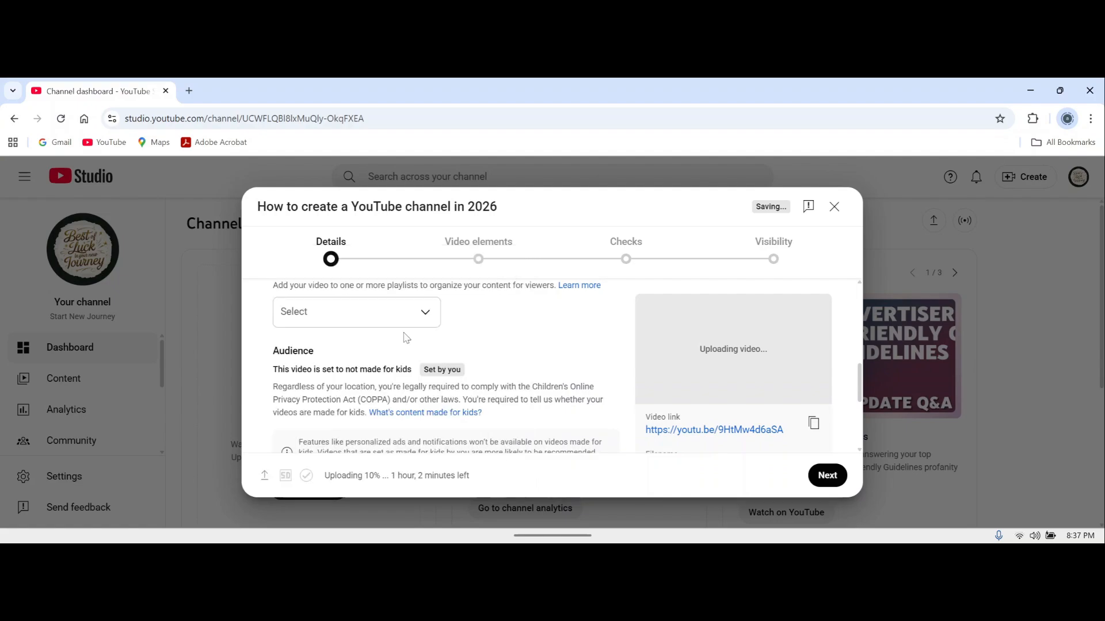
# Step: Review the video's audience, age restriction and paid promotion settings, continuing to the Collaboration section
pyautogui.scroll(-2, 395, 426)
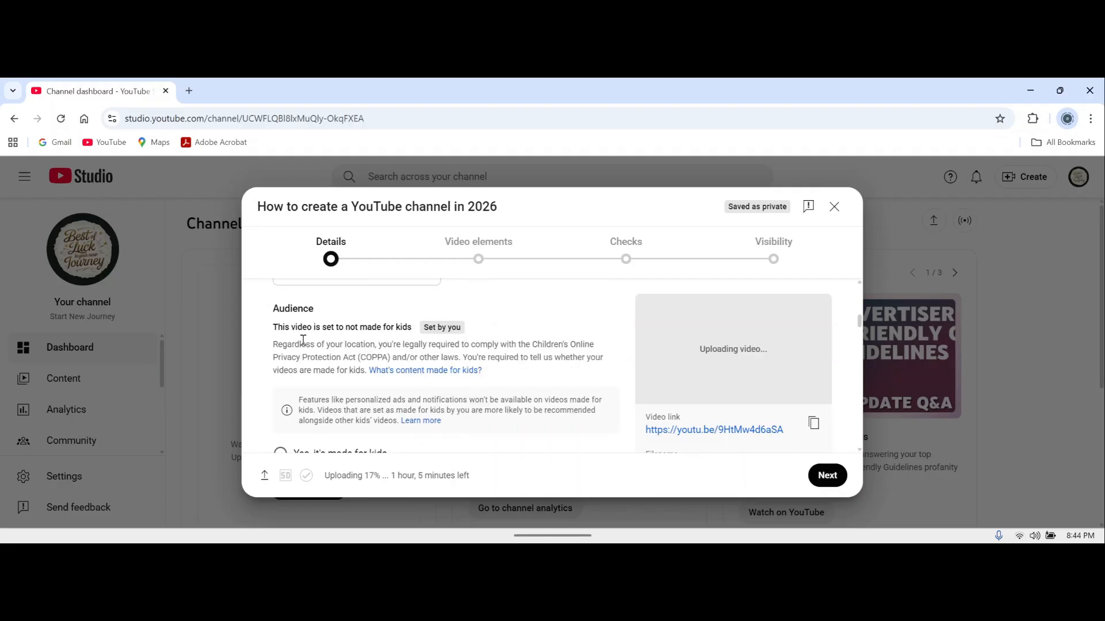
pyautogui.scroll(-2, 278, 380)
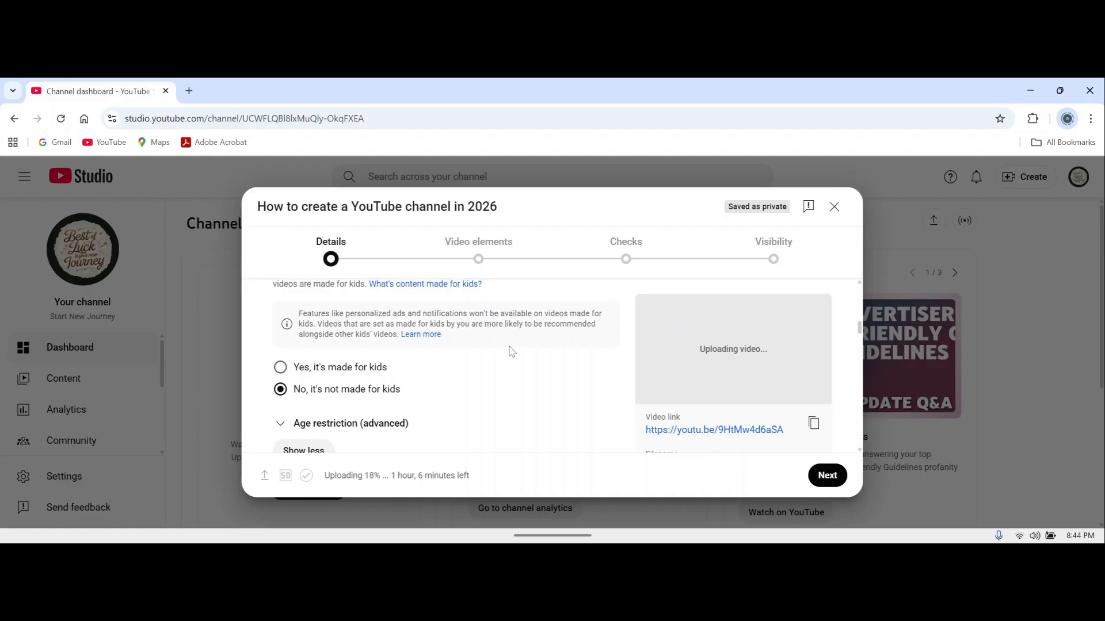
pyautogui.scroll(-3, 275, 366)
pyautogui.scroll(2, 338, 421)
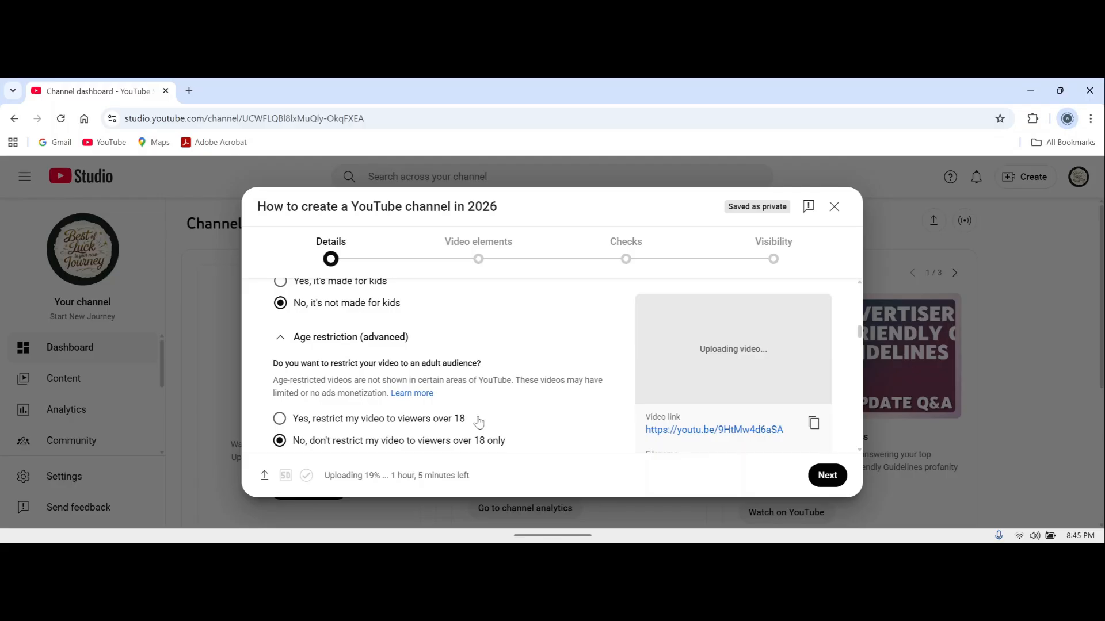
pyautogui.scroll(-3, 256, 347)
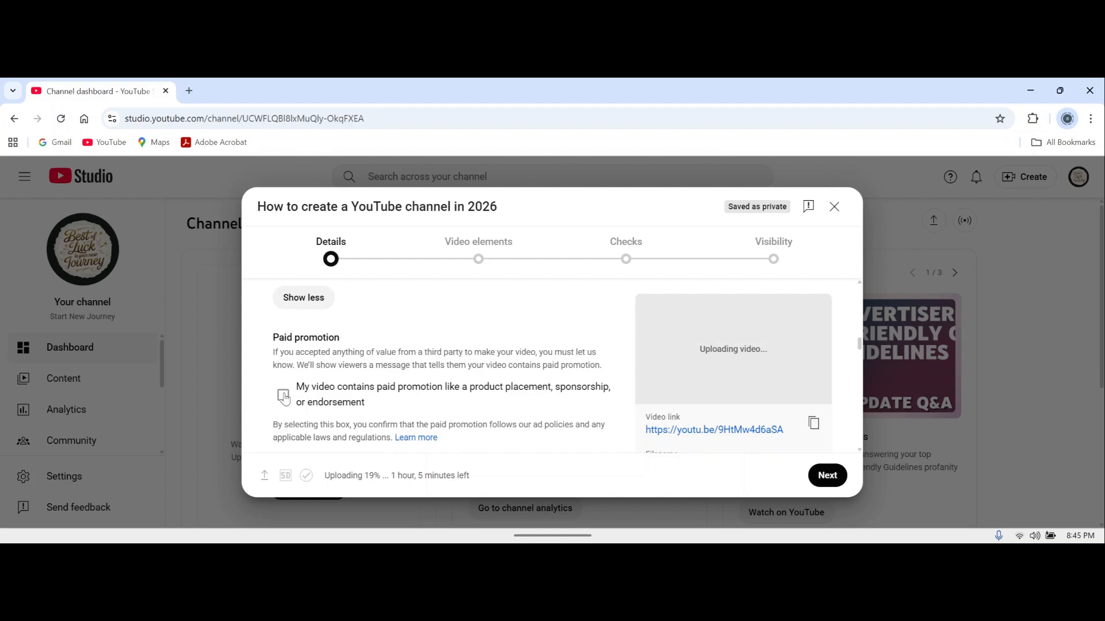
pyautogui.scroll(-5, 266, 348)
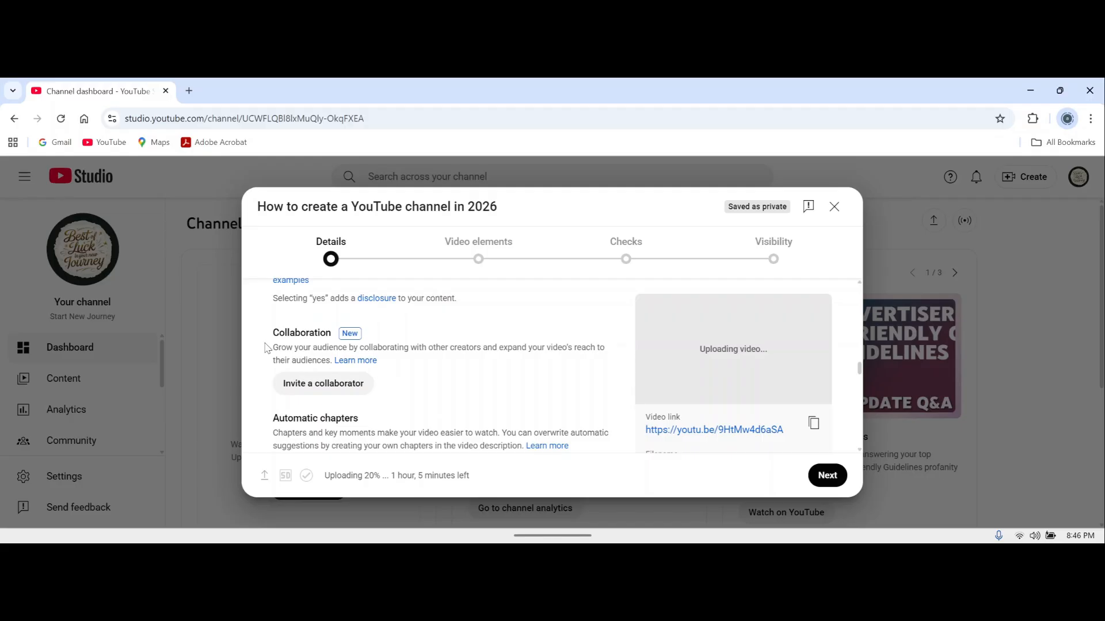
# Step: Open the help article on inviting collaborators, read its computer instructions, and return to the video upload
pyautogui.click(356, 360)
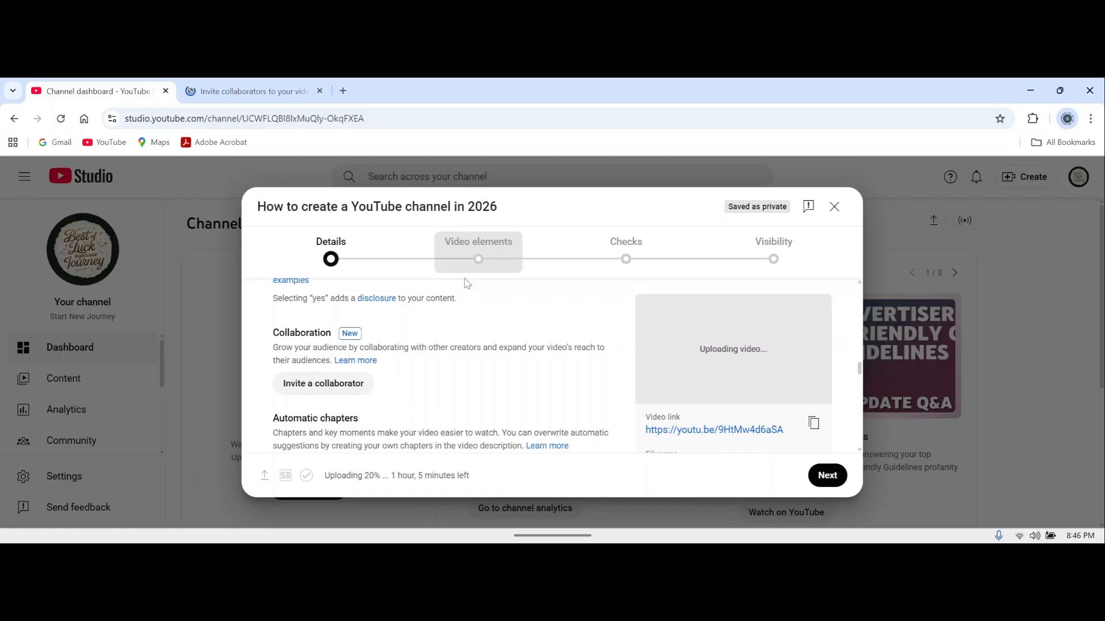
pyautogui.hotkey('ctrl', 'Tab')
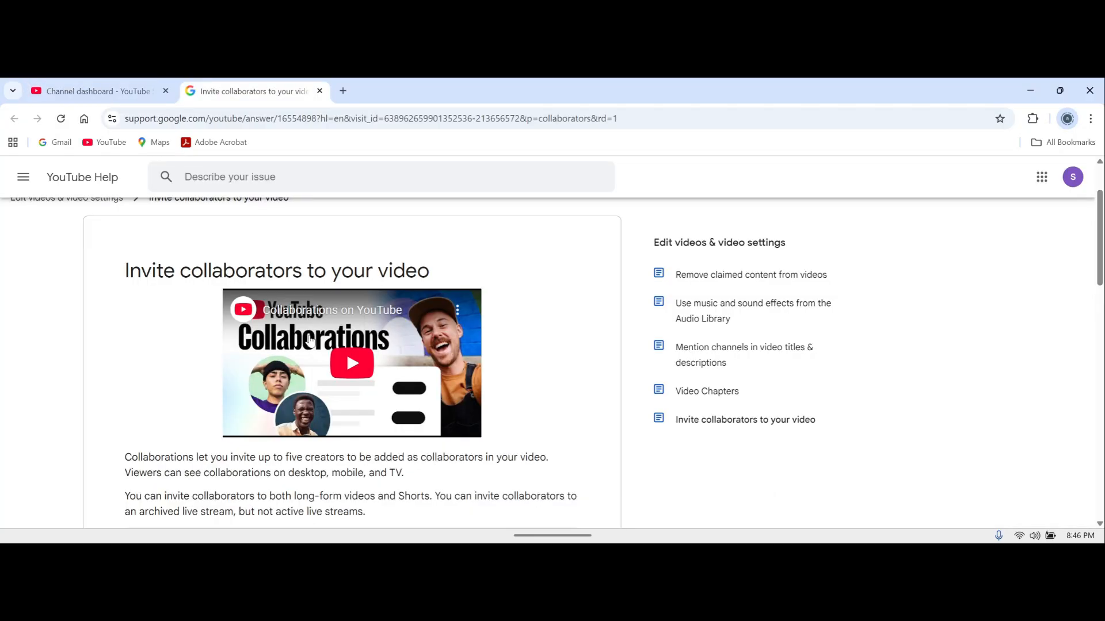
pyautogui.scroll(-3, 275, 391)
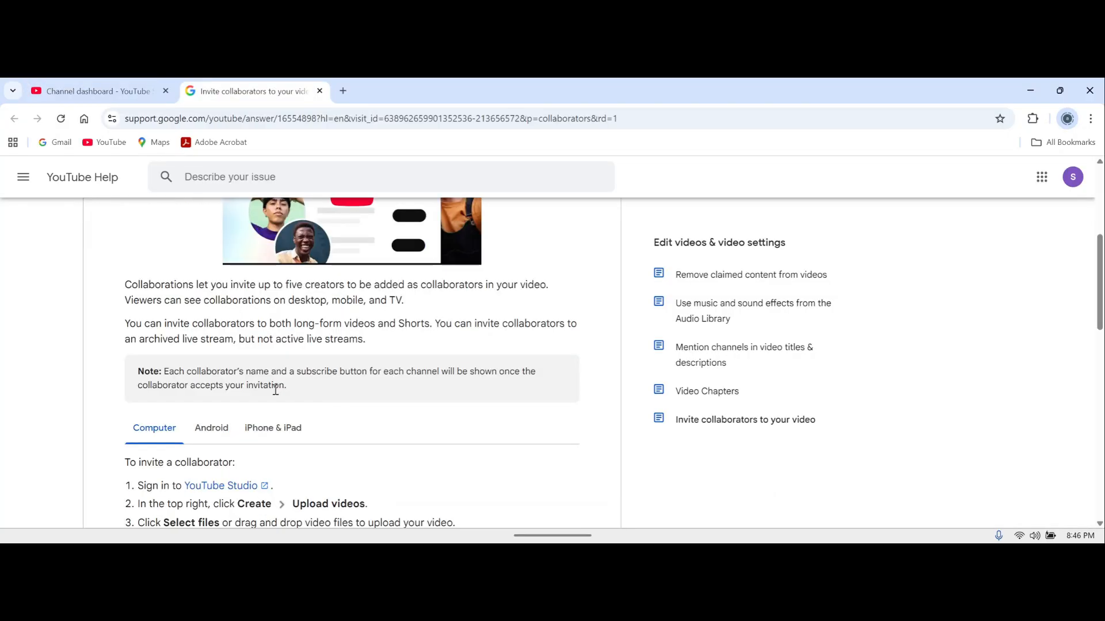
pyautogui.scroll(-3, 276, 391)
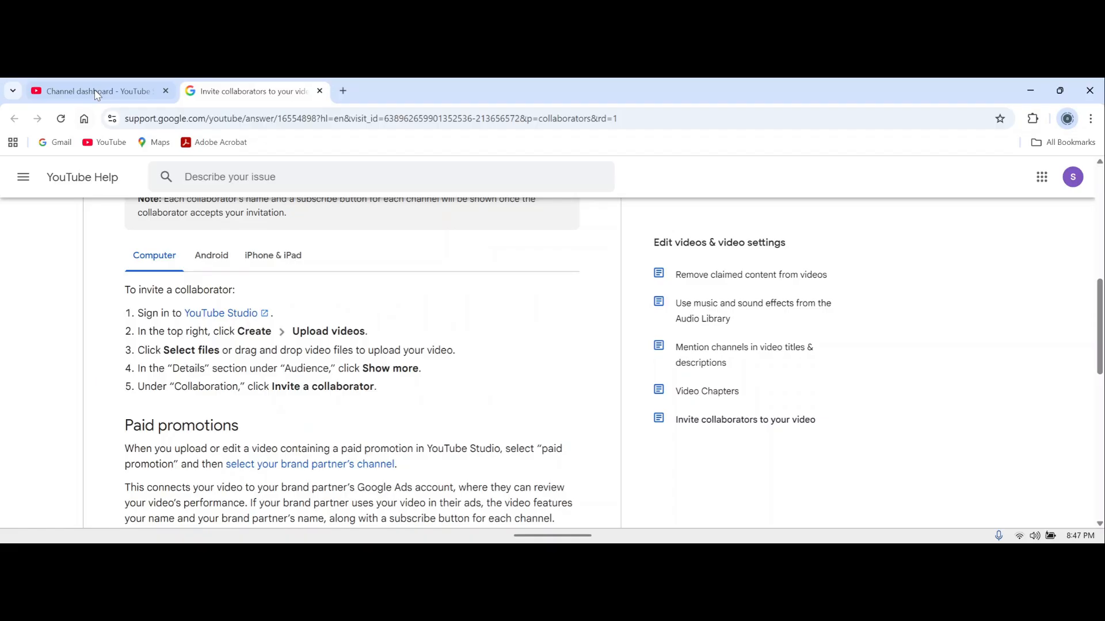
pyautogui.click(97, 92)
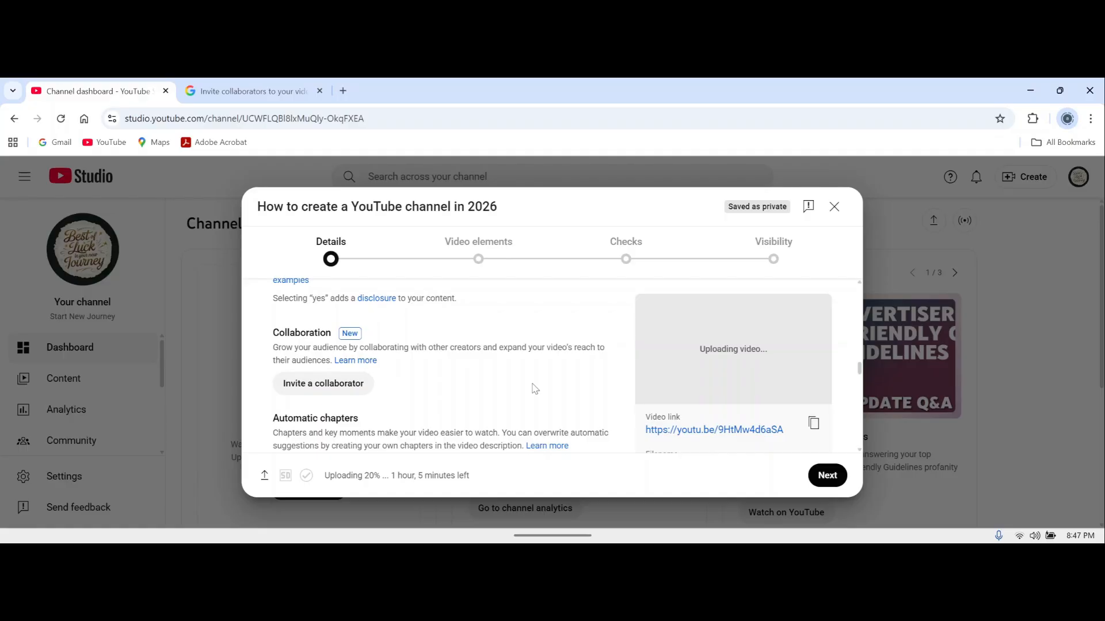
# Step: Review the remaining video details: automatic concepts, tags, language and captions, recording date and location, category, and comment moderation
pyautogui.scroll(-4, 534, 389)
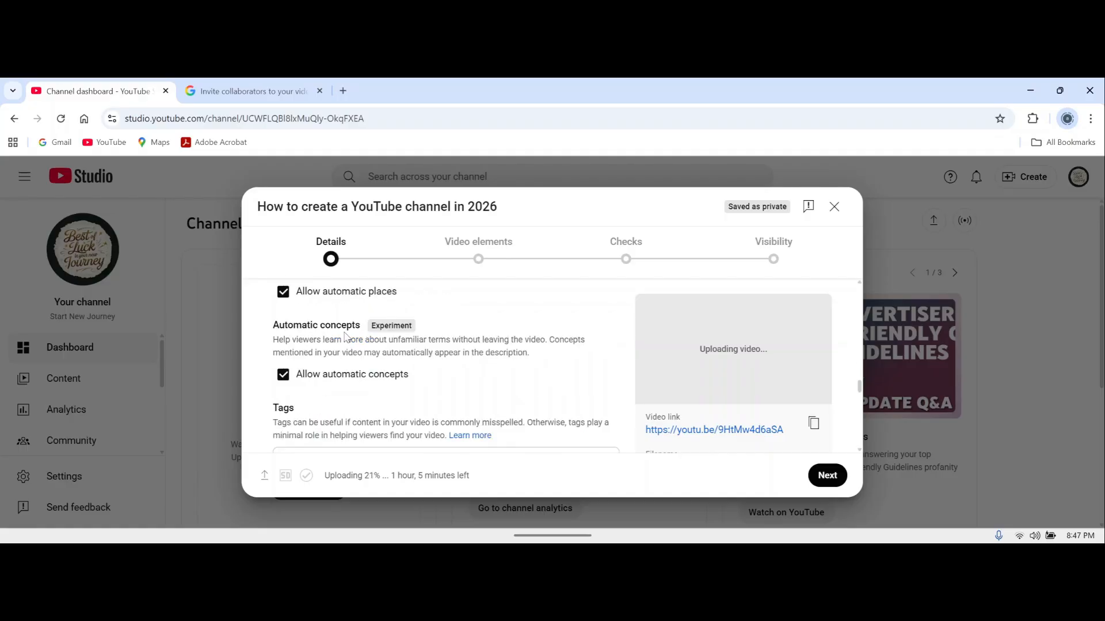
pyautogui.scroll(-2, 346, 338)
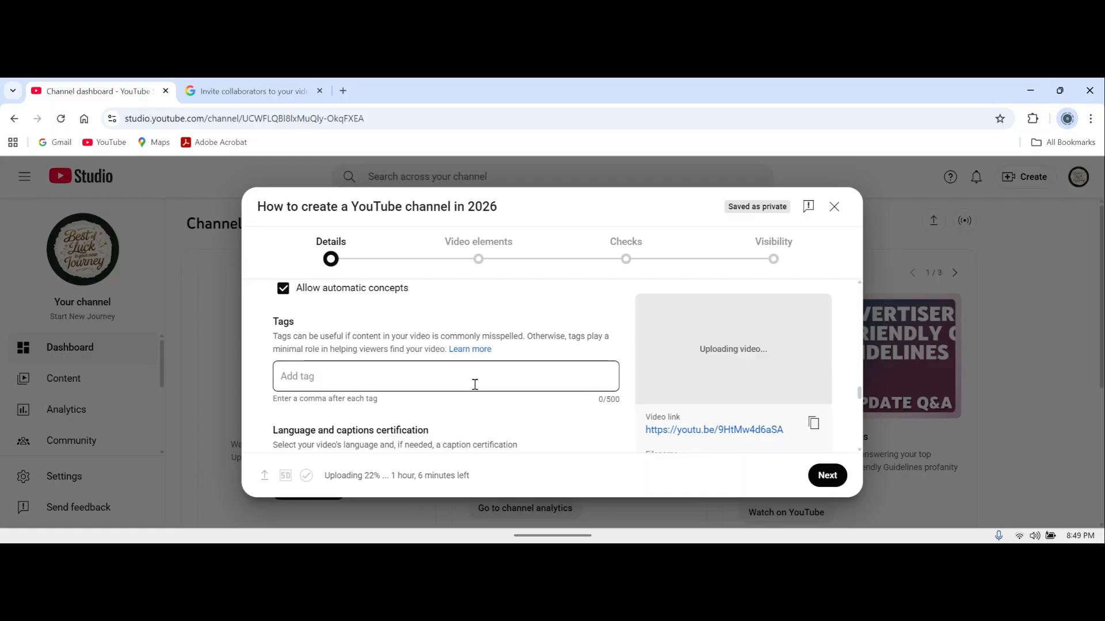
pyautogui.scroll(-2, 475, 384)
pyautogui.click(430, 393)
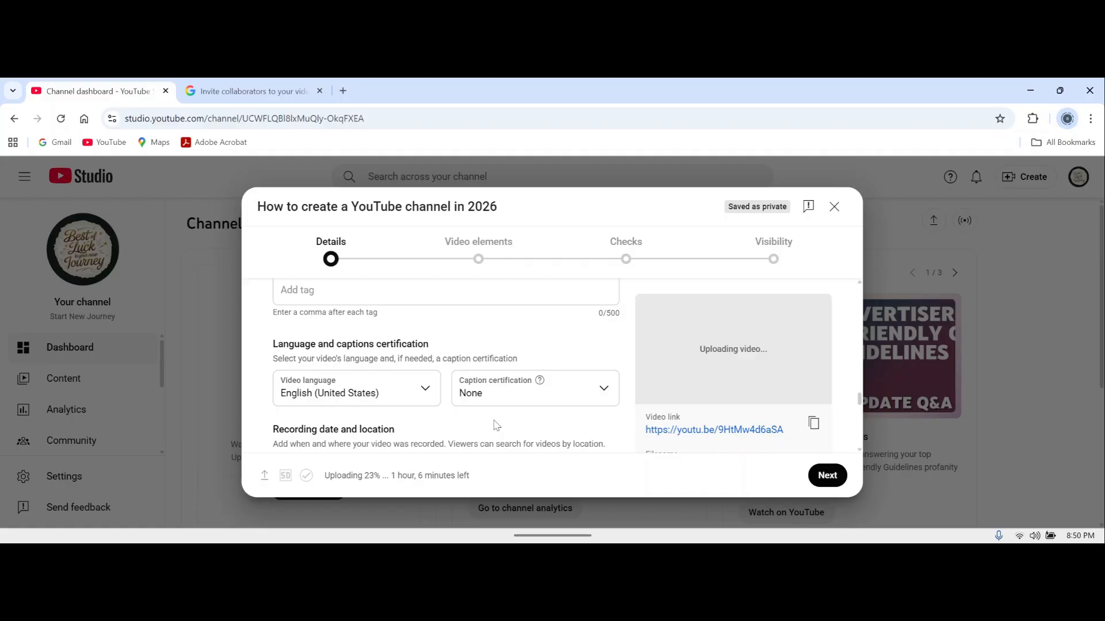
pyautogui.scroll(-2, 394, 397)
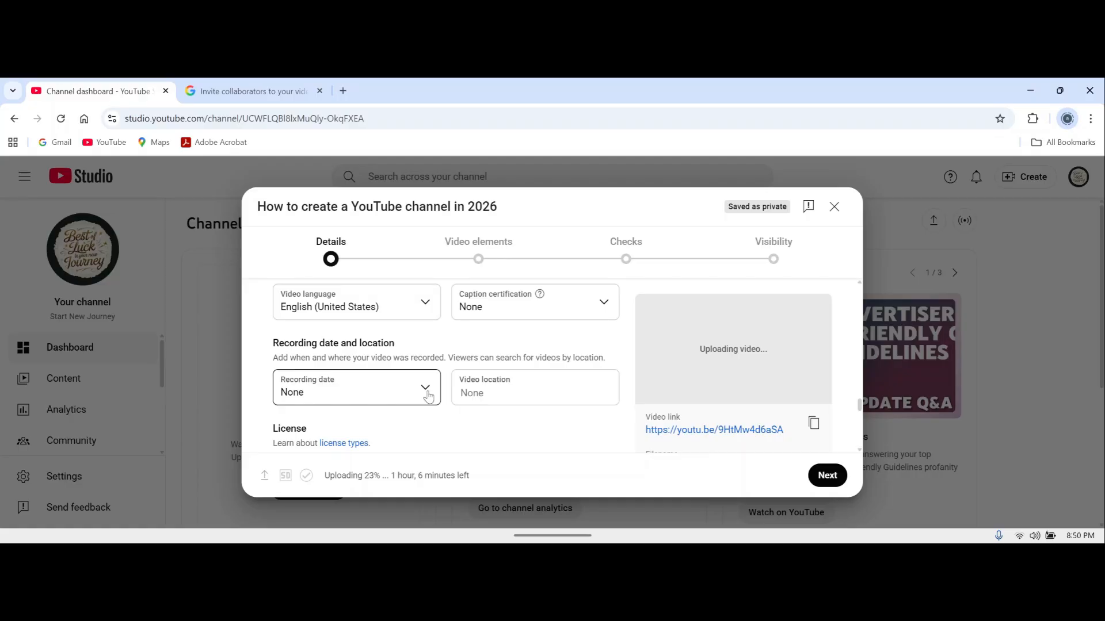
pyautogui.scroll(-5, 428, 396)
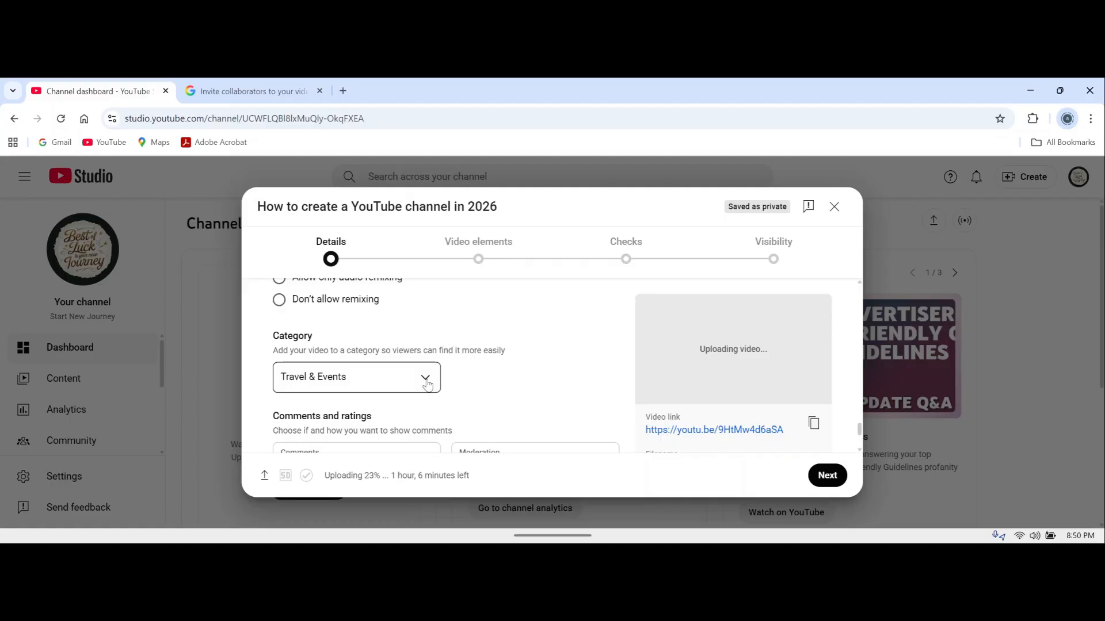
pyautogui.scroll(-2, 437, 388)
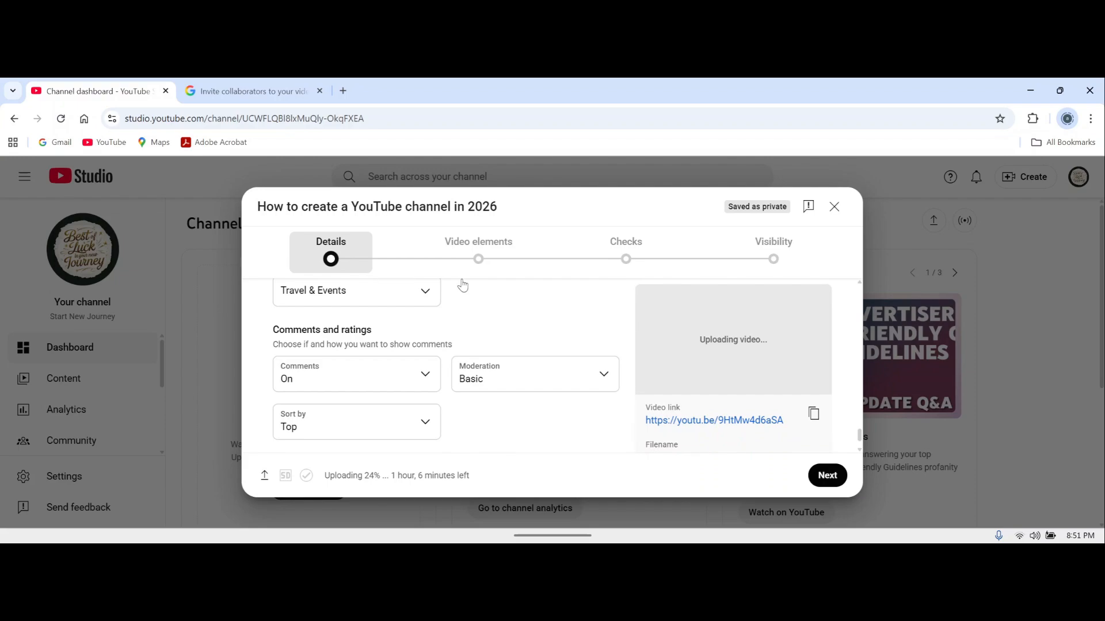
pyautogui.click(483, 377)
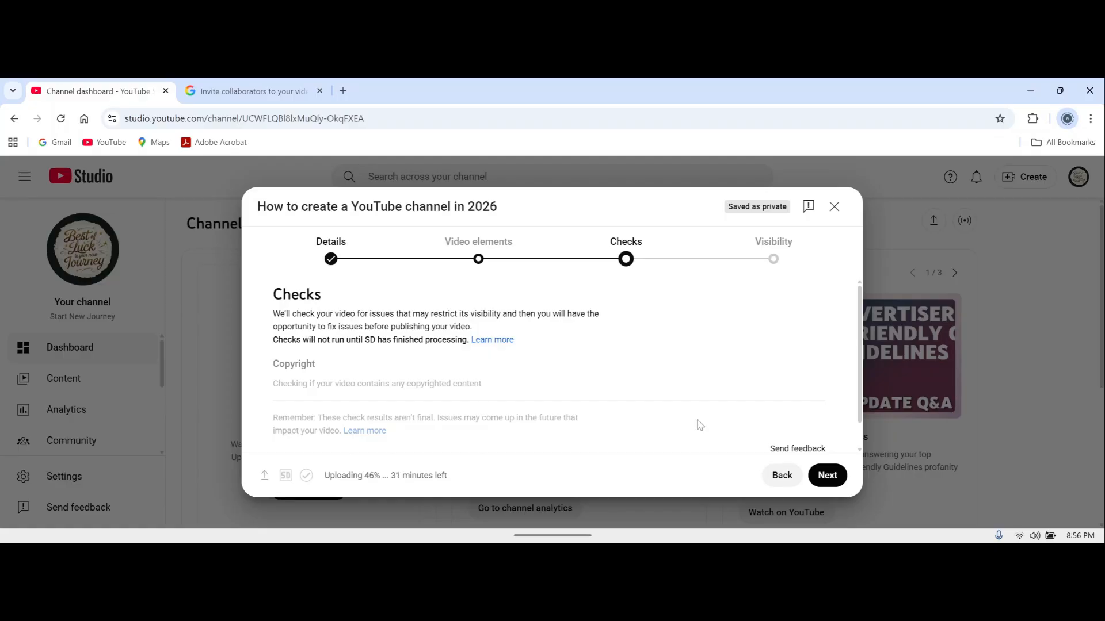
# Step: Continue from the checks to the visibility stage, set the video to Public, and open its schedule settings
pyautogui.click(827, 475)
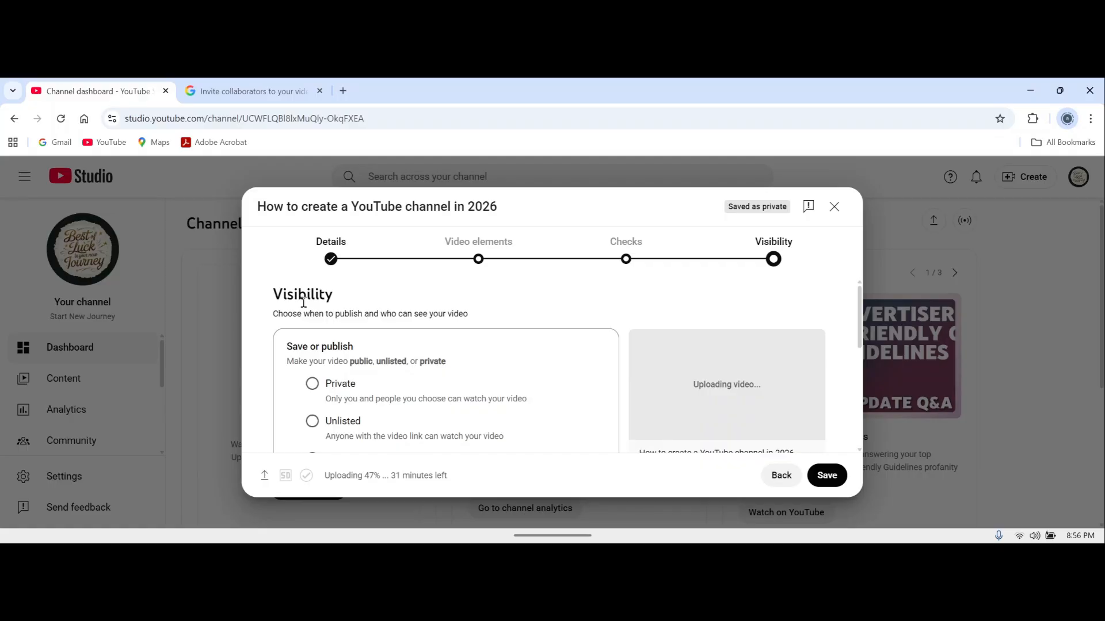
pyautogui.scroll(-2, 324, 346)
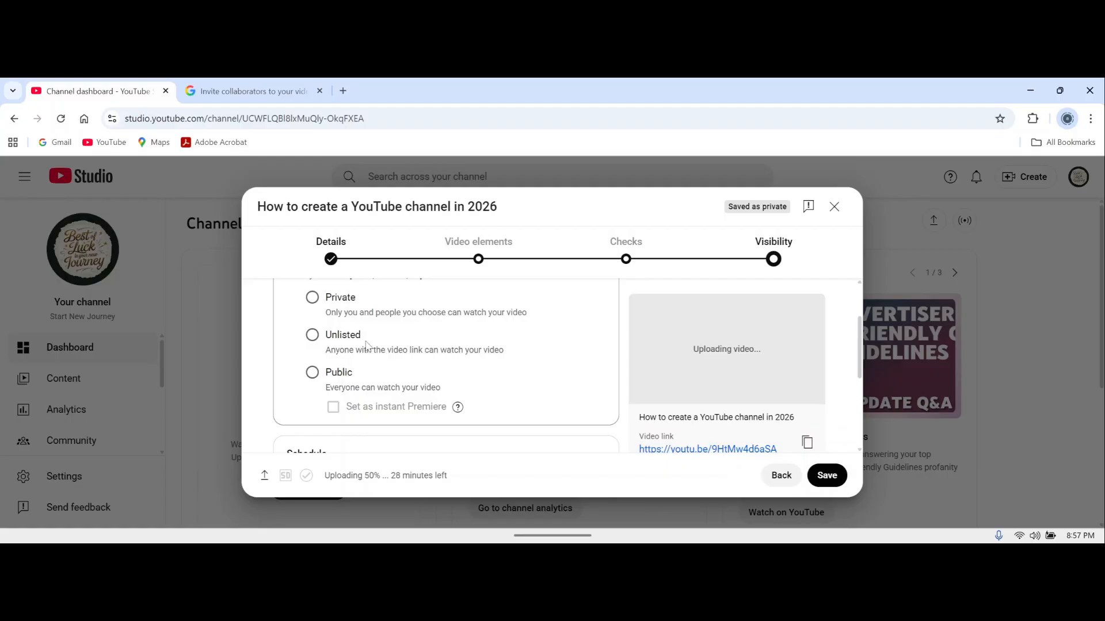
pyautogui.click(339, 372)
pyautogui.scroll(-2, 596, 382)
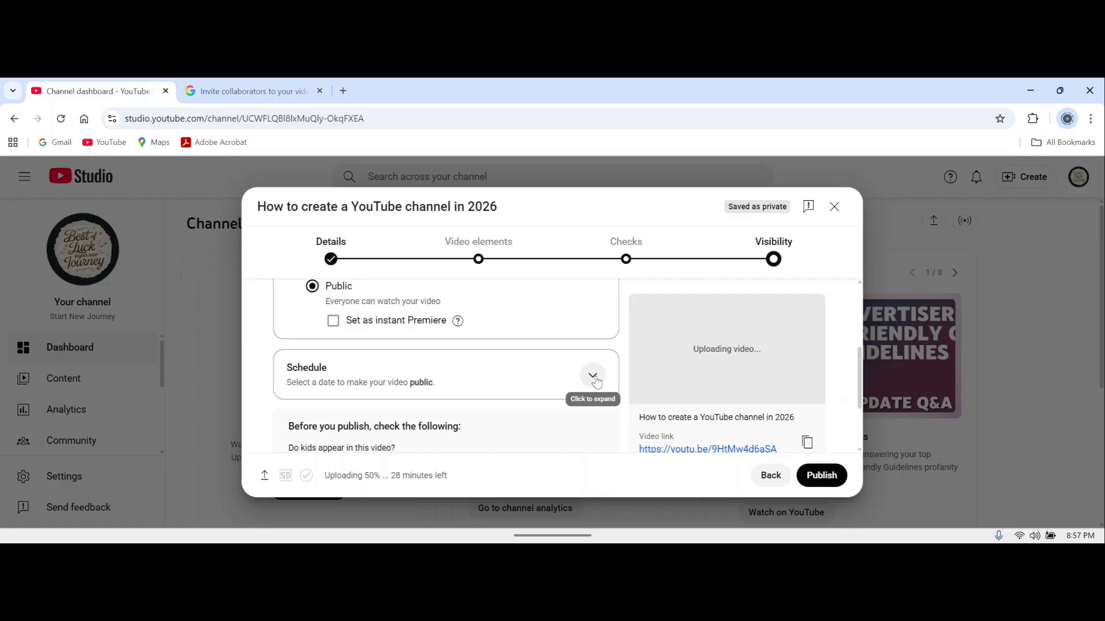
pyautogui.click(595, 379)
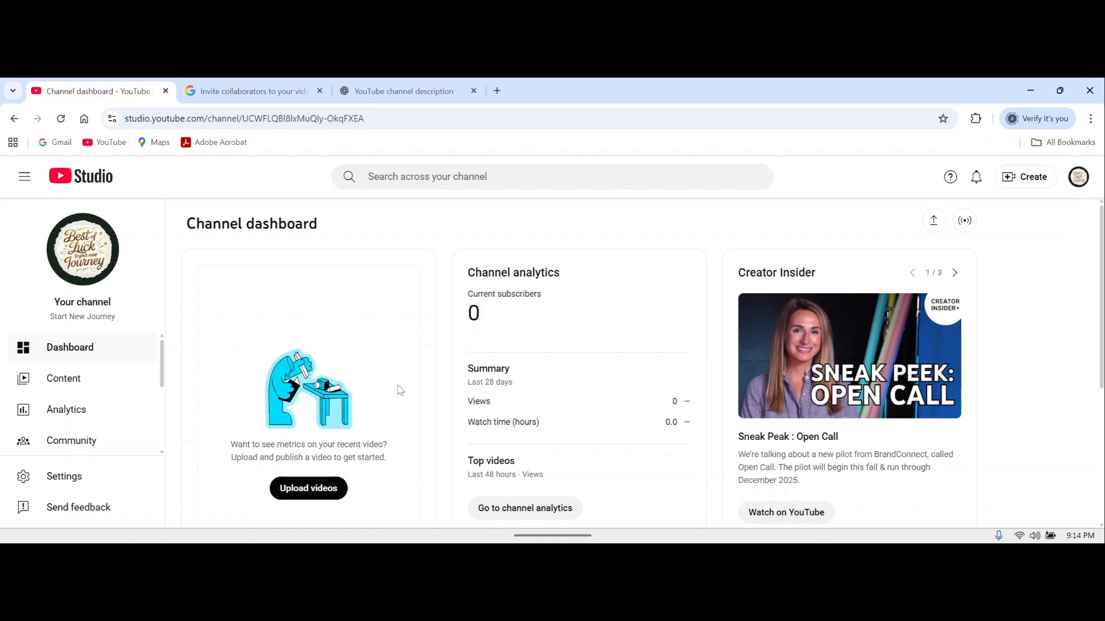
# Step: Open the uploaded video's details from the channel content and add a description beginning "Want to start your own YouTube channel in 2026?"
pyautogui.click(60, 384)
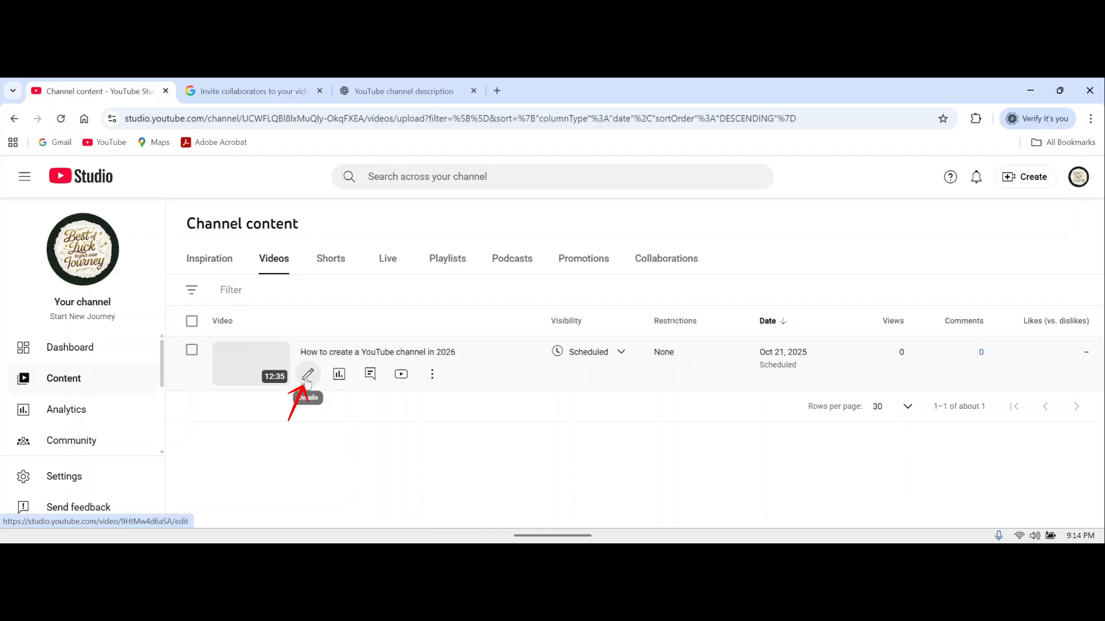
pyautogui.click(308, 375)
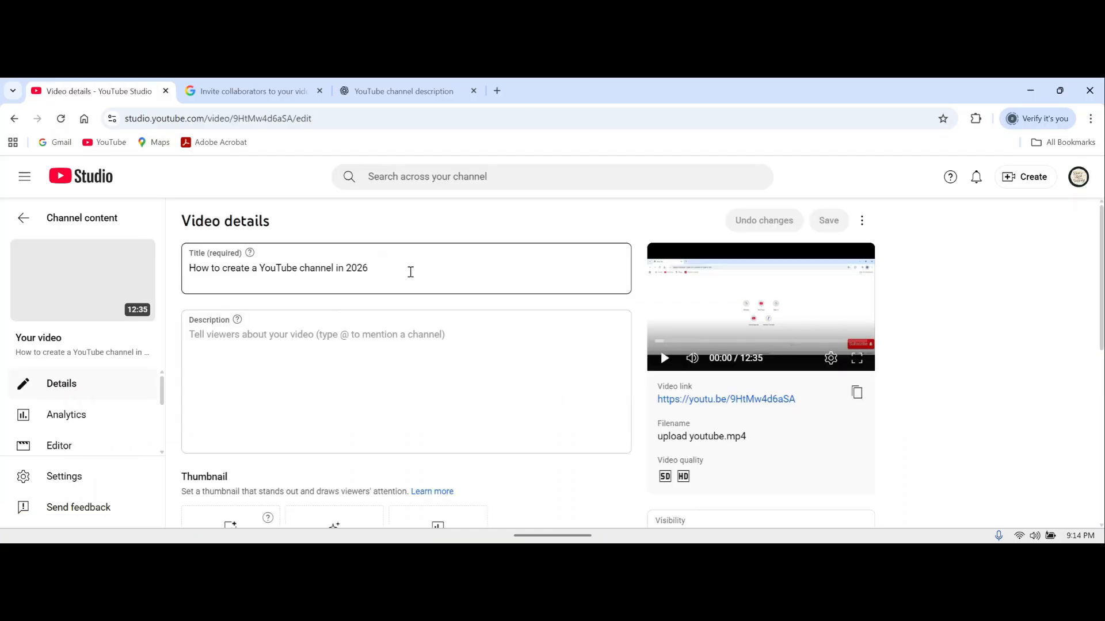
pyautogui.click(291, 350)
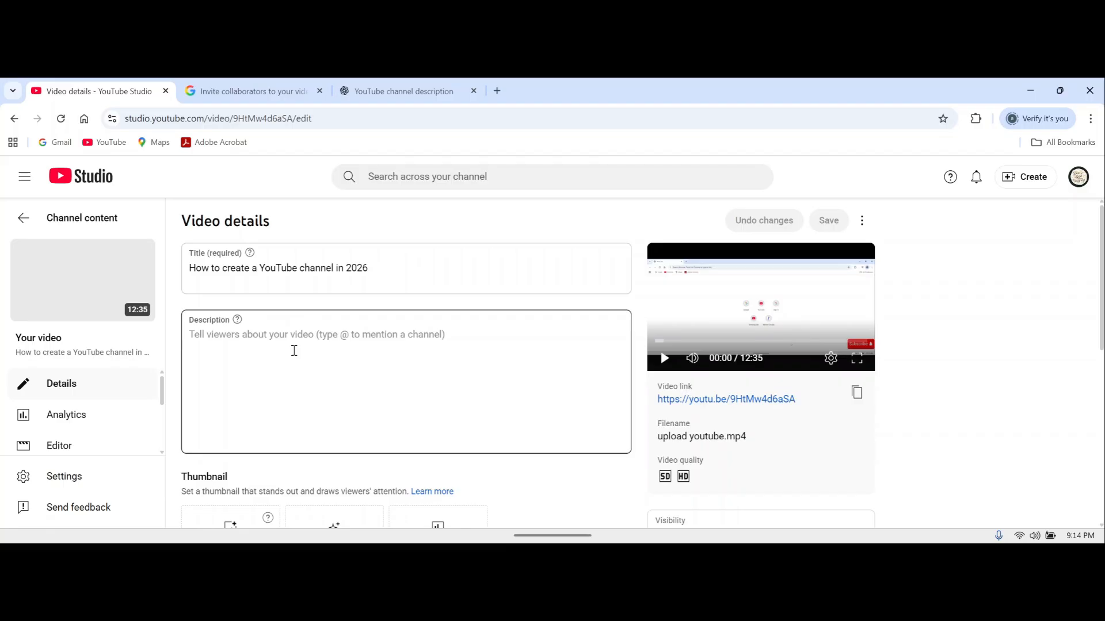
pyautogui.write('Want to start your own YouTube channel in 2026? In this video, I’ll guide you step by step on how to create a YouTube channel from scratch — perfect for beginners!  You’ll learn: ✅ How to create a Google account ✅ How to set up your YouTube channel name and handle ✅ How to add a logo, banner, and channel description ✅ Important settings every new creator should know  Whether you’re starting on a mobile or computer, this video covers everything you need to know before uploading your first video.')
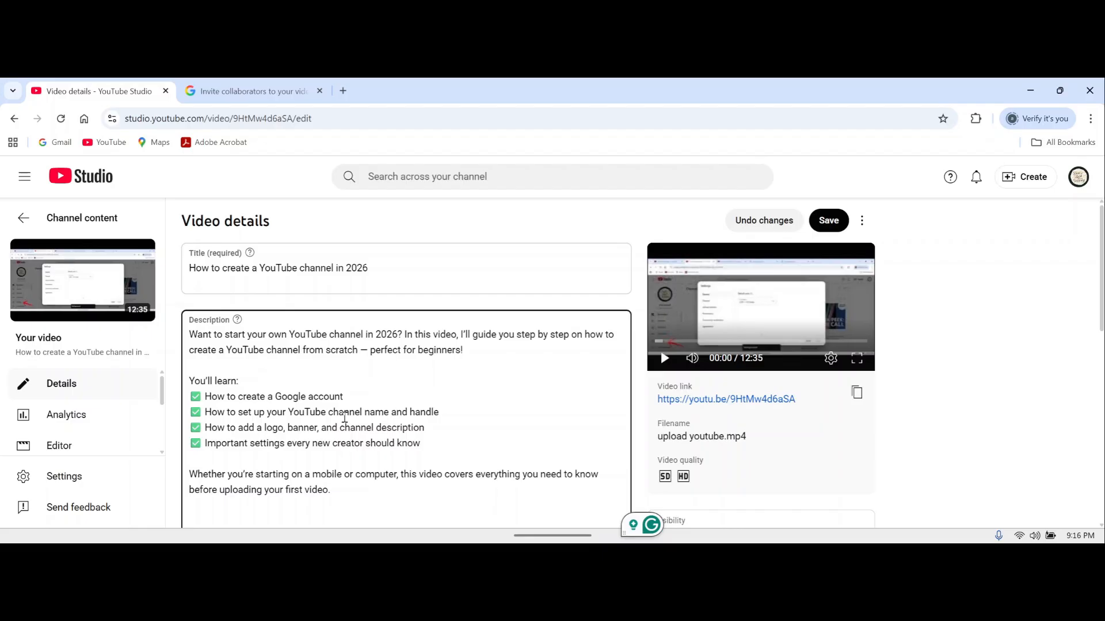
pyautogui.click(443, 418)
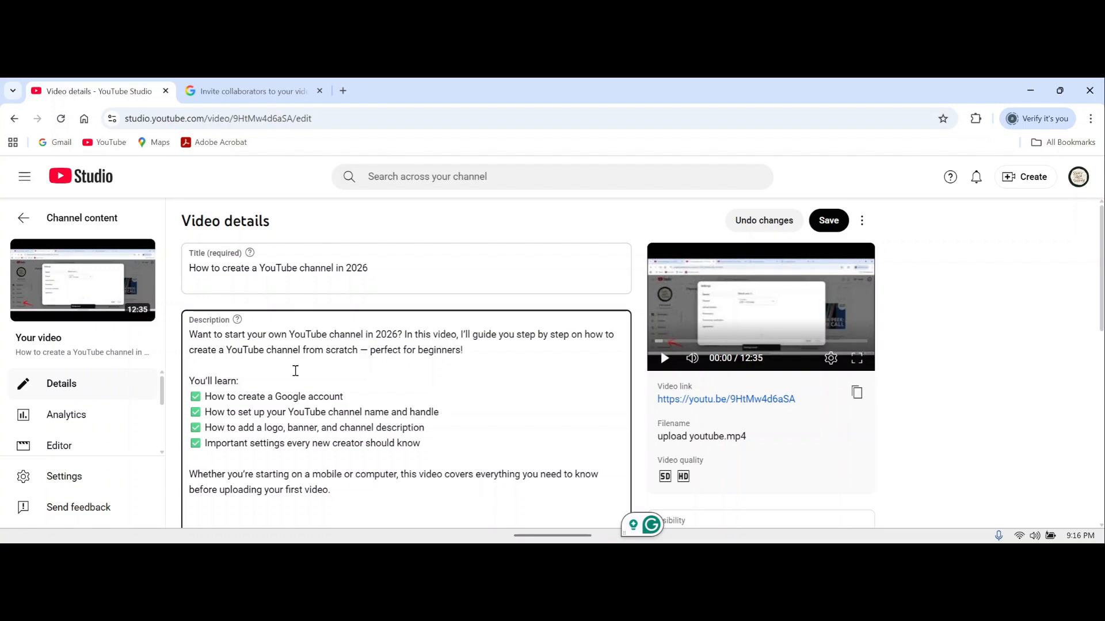
# Step: Add the copied hashtags beginning "#YouTube2026 #CreateYouTubeChannel" as the video's tags and save the video details
pyautogui.scroll(-4, 295, 371)
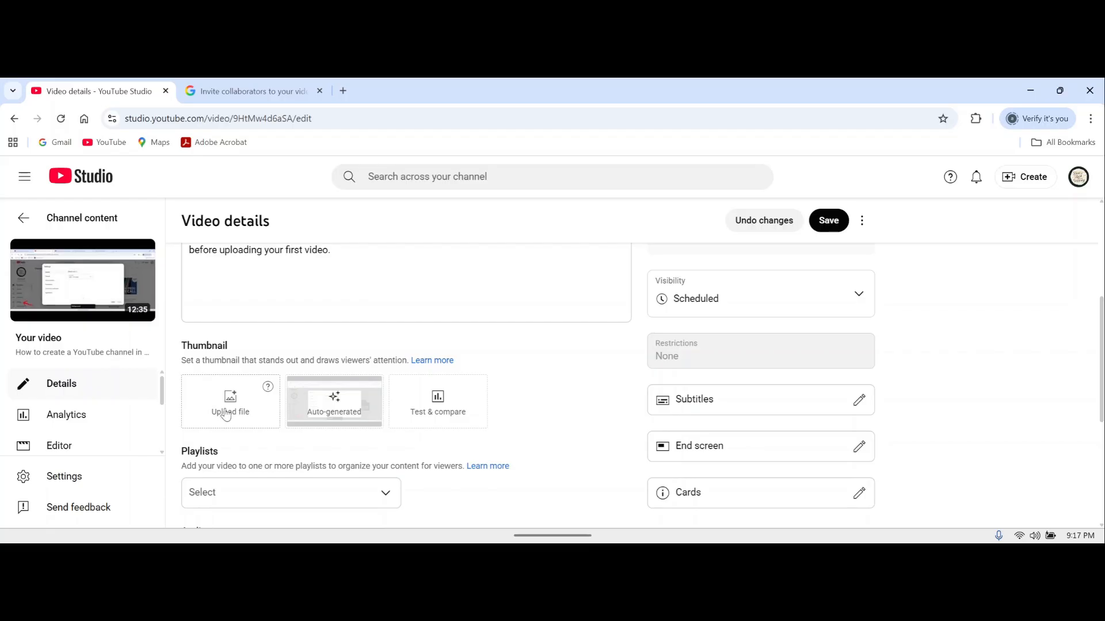
pyautogui.moveTo(801, 527)
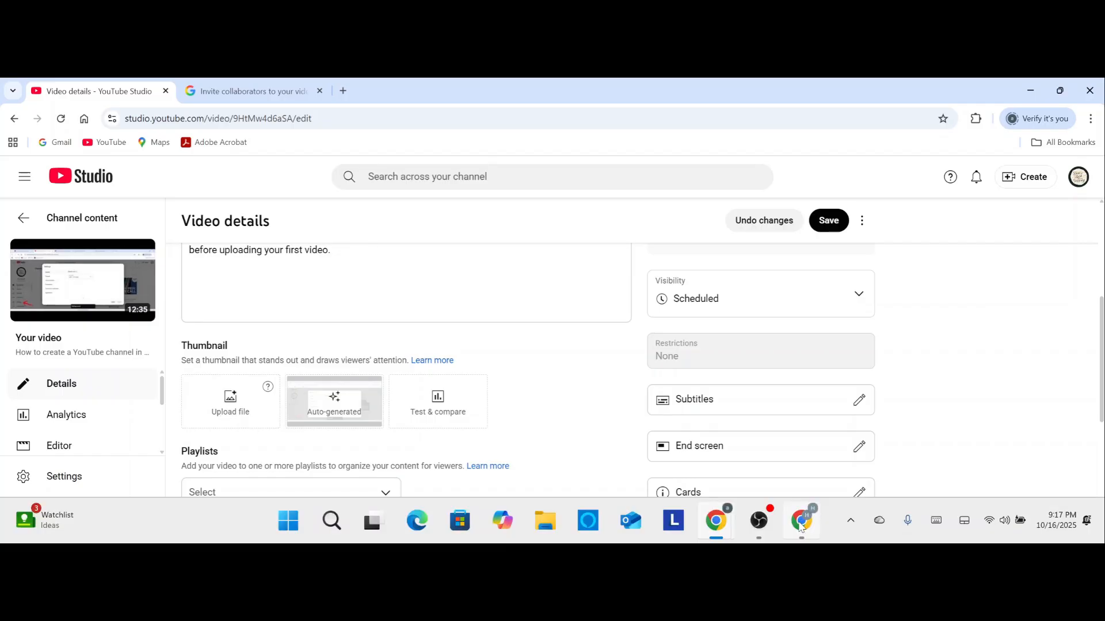
pyautogui.click(801, 527)
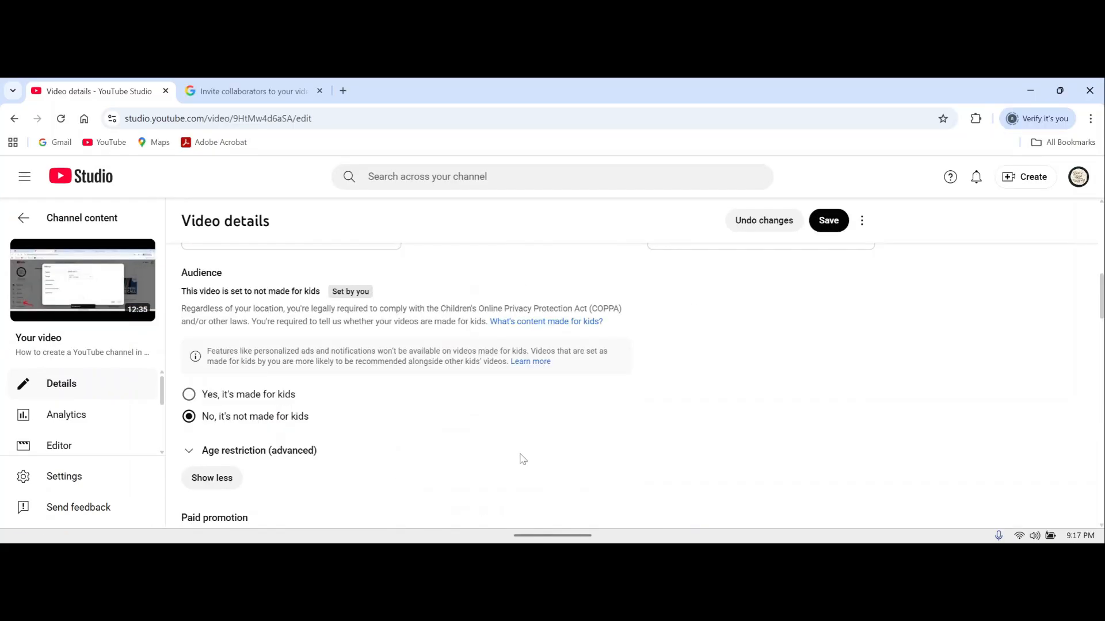
pyautogui.scroll(-10, 523, 449)
pyautogui.scroll(-3, 524, 437)
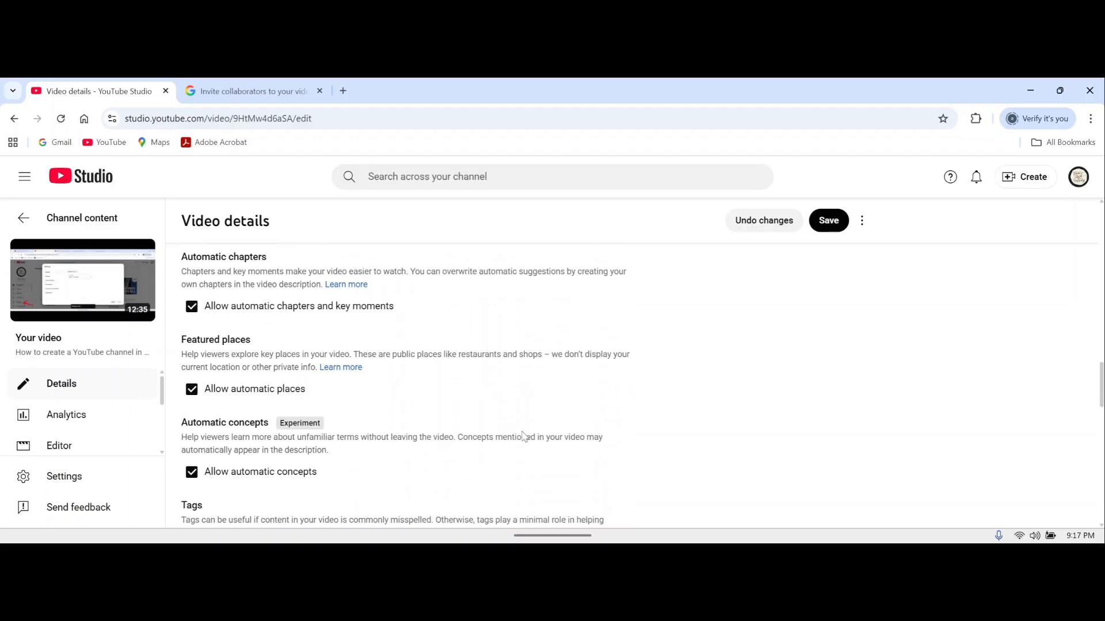
pyautogui.click(299, 430)
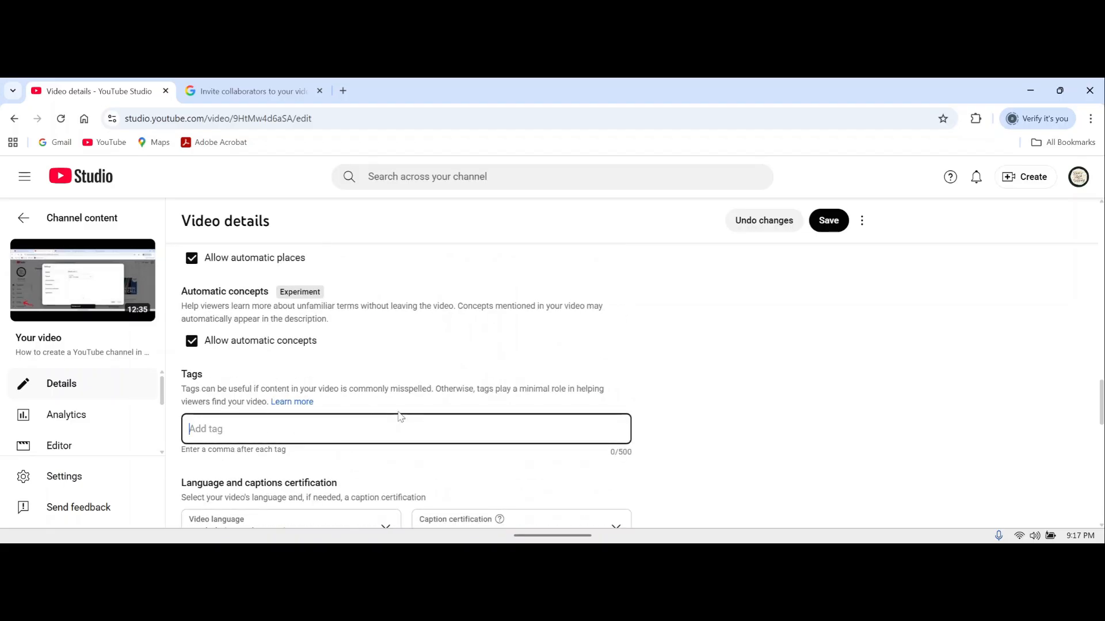
pyautogui.hotkey('ctrl', 'v')
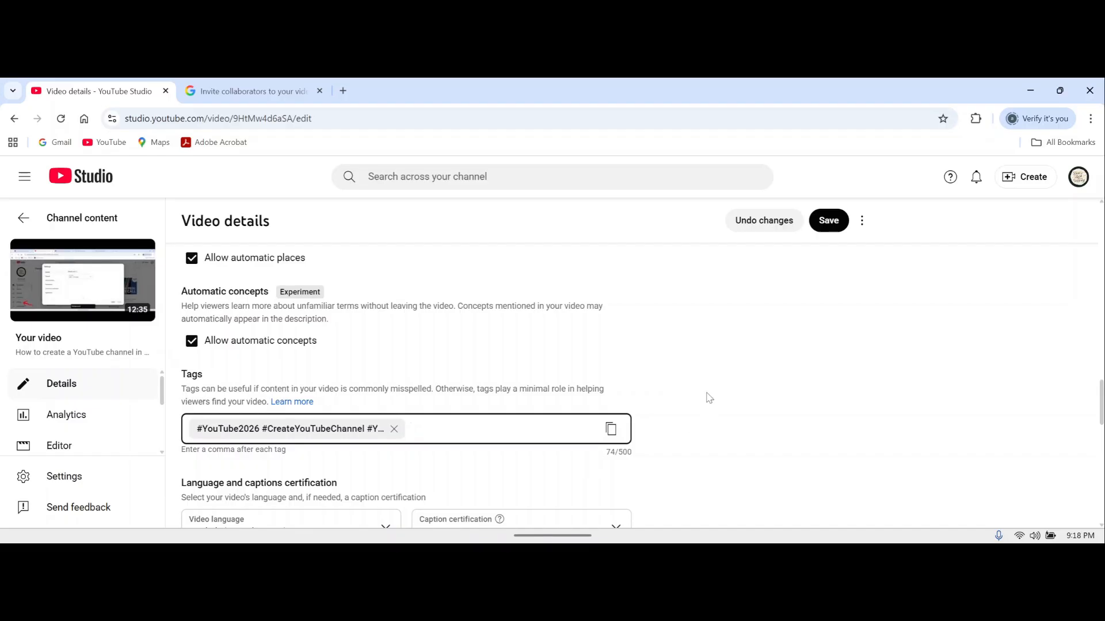
pyautogui.click(834, 226)
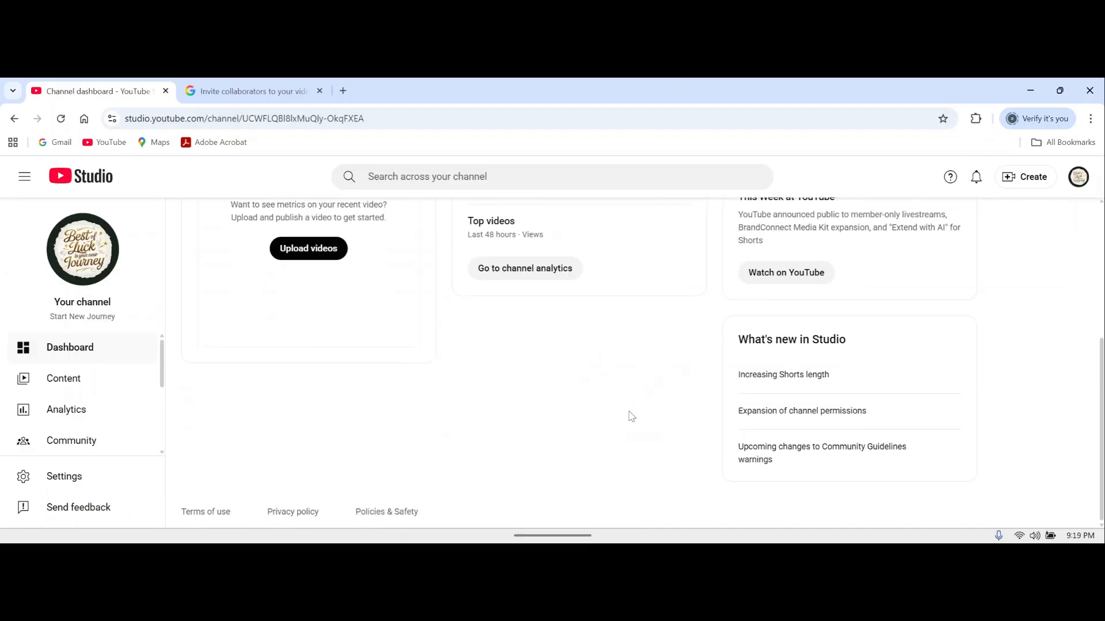